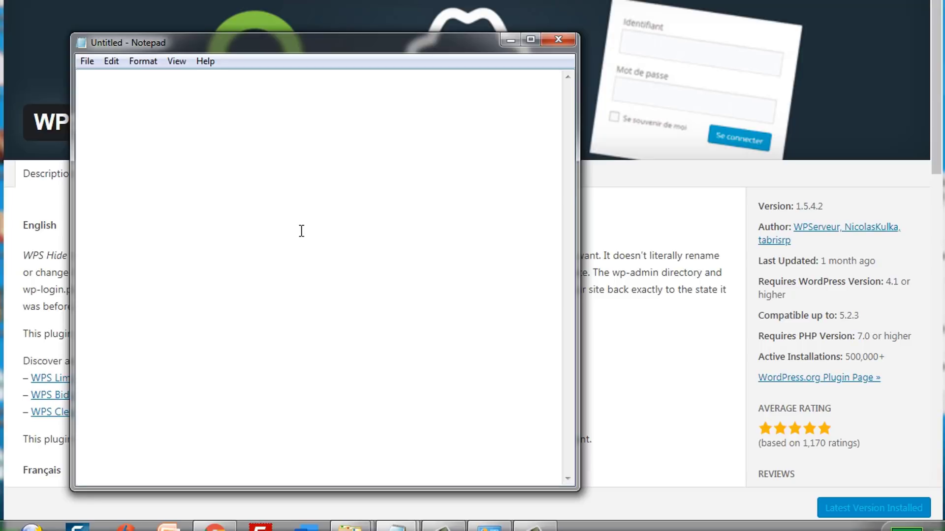
{"action": "key", "text": "Return"}
{"action": "key", "text": "Return"}
{"action": "key", "text": "Return"}
{"action": "key", "text": "Return"}
{"action": "key", "text": "Return"}
{"action": "key", "text": "Return"}
{"action": "key", "text": "Return"}
{"action": "type", "text": "www.yourdomain.com/wp"}
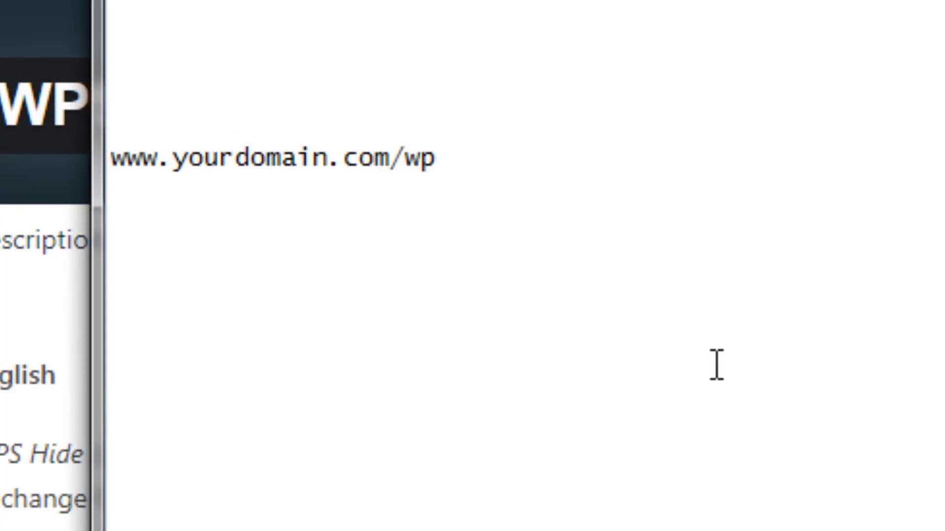
{"action": "type", "text": "-admin"}
{"action": "key", "text": "BackSpace"}
{"action": "type", "text": "min"}
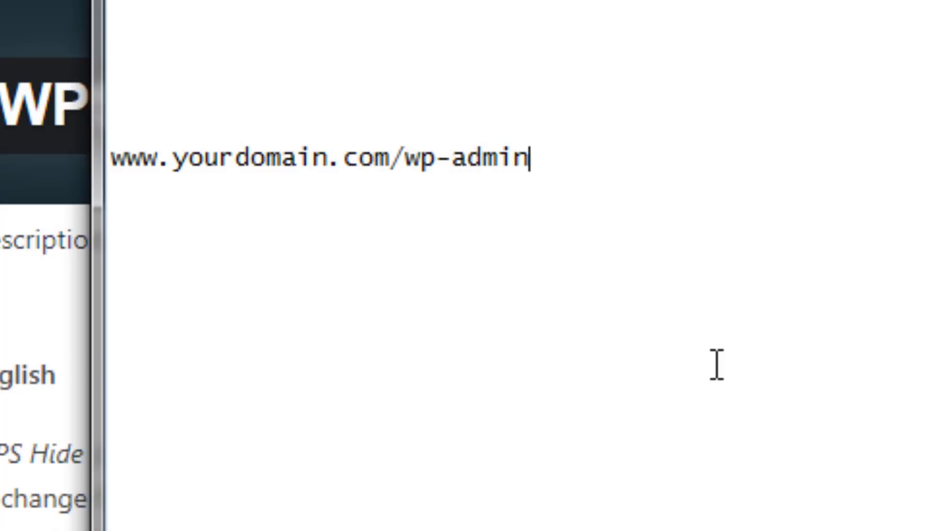
{"action": "key", "text": "ctrl+a"}
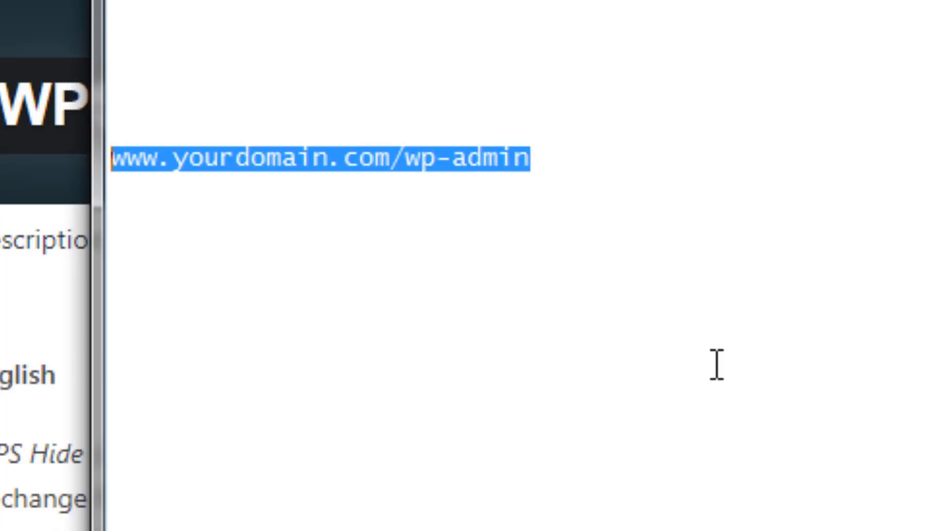
{"action": "key", "text": "Right"}
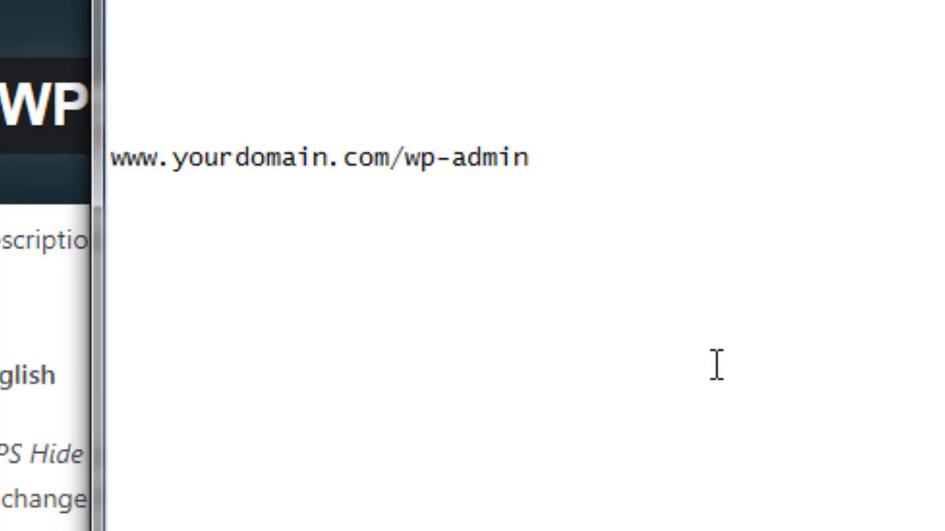
{"action": "left_click", "coordinate": [608, 160]}
{"action": "key", "text": "BackSpace"}
{"action": "key", "text": "BackSpace"}
{"action": "key", "text": "BackSpace"}
{"action": "key", "text": "BackSpace"}
{"action": "key", "text": "BackSpace"}
{"action": "key", "text": "BackSpace"}
{"action": "key", "text": "BackSpace"}
{"action": "key", "text": "BackSpace"}
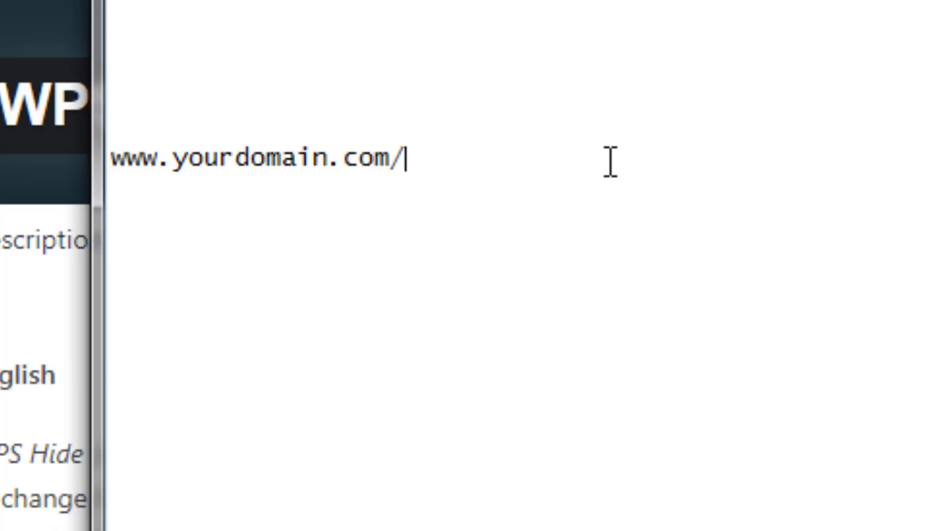
{"action": "type", "text": "scu"}
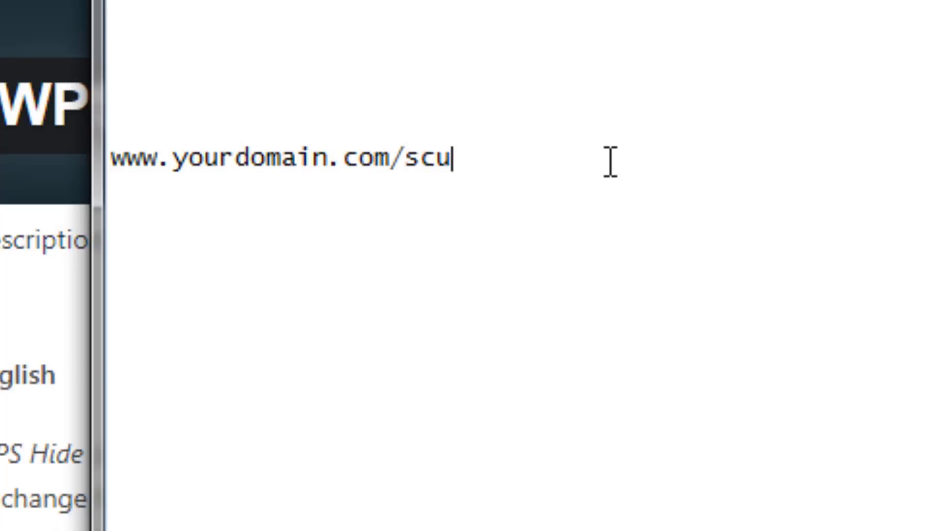
{"action": "type", "text": "diving"}
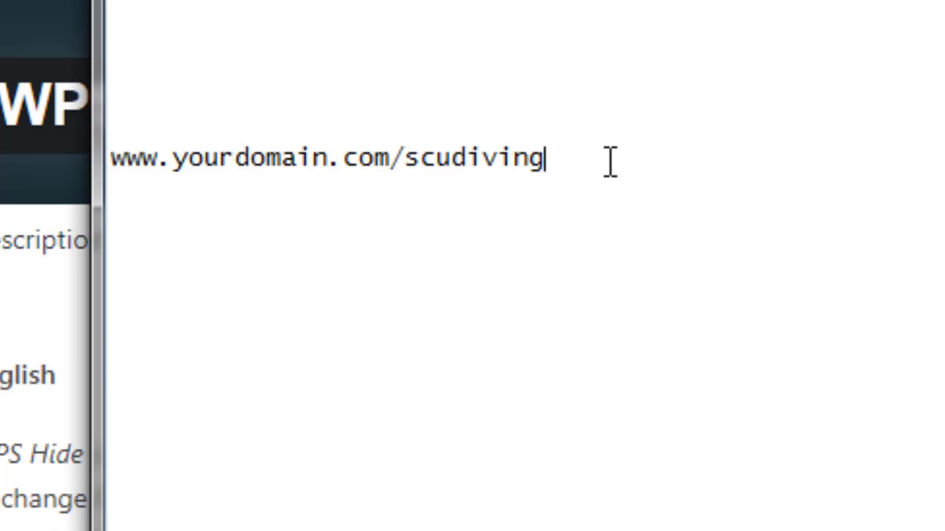
{"action": "key", "text": "shift+Left"}
{"action": "key", "text": "shift+Left"}
{"action": "key", "text": "shift+Left"}
{"action": "key", "text": "shift+Left"}
{"action": "key", "text": "shift+Left"}
{"action": "key", "text": "shift+Left"}
{"action": "key", "text": "shift+Left"}
{"action": "key", "text": "shift+Left"}
{"action": "key", "text": "shift+Left"}
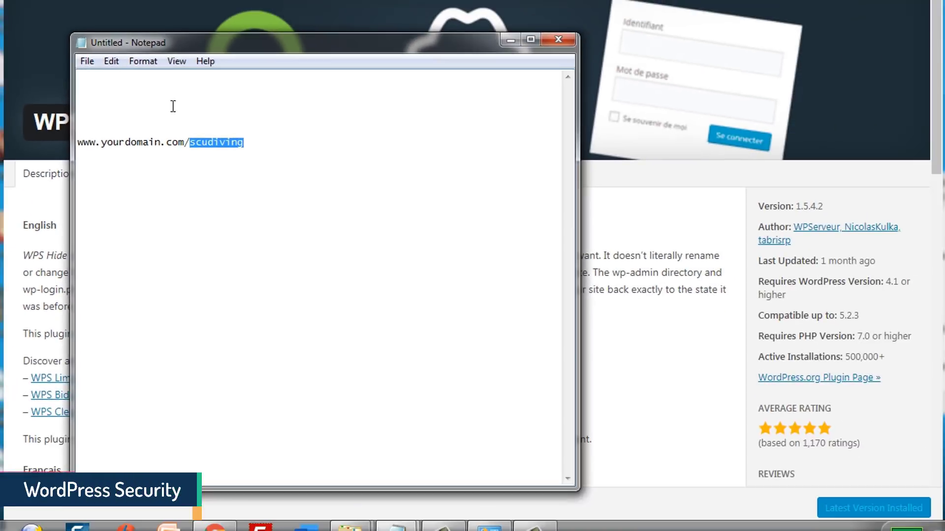
{"action": "left_click", "coordinate": [49, 81]}
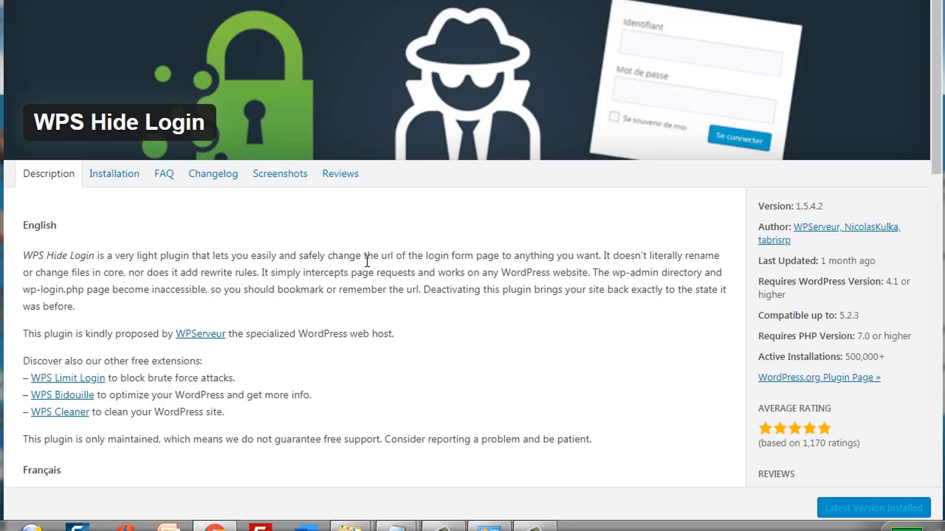
- Browse the WPS Hide Login screenshots showing the Login URL setting with default path 'login'
{"action": "scroll", "coordinate": [920, 113], "scroll_direction": "down", "scroll_amount": 3}
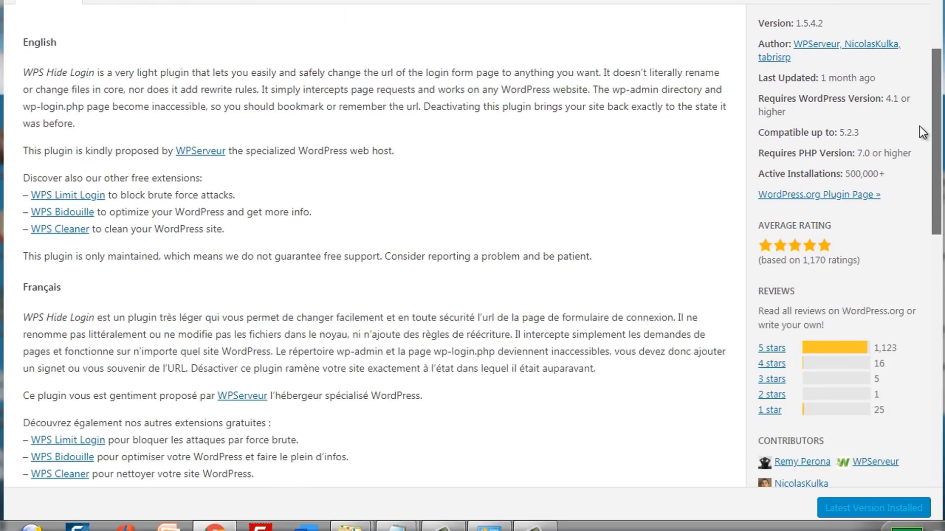
{"action": "scroll", "coordinate": [916, 117], "scroll_direction": "up", "scroll_amount": 1}
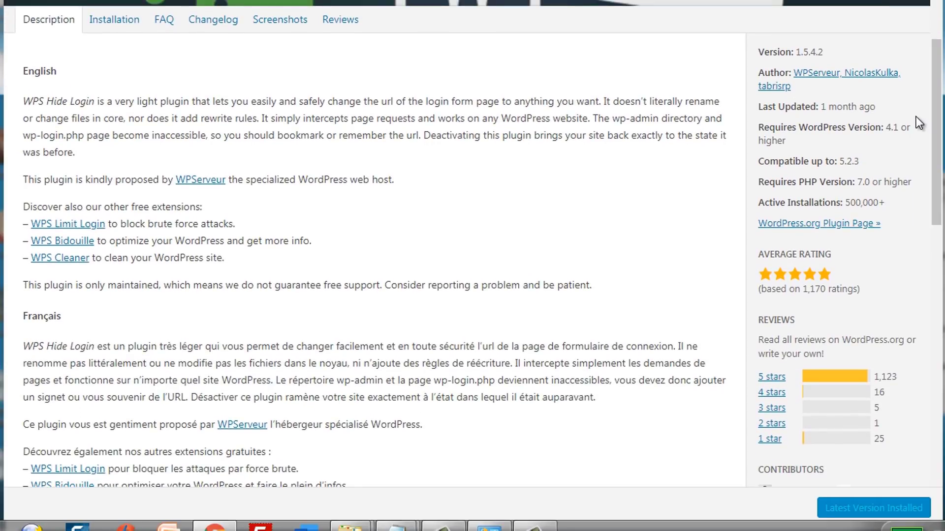
{"action": "left_click", "coordinate": [266, 18]}
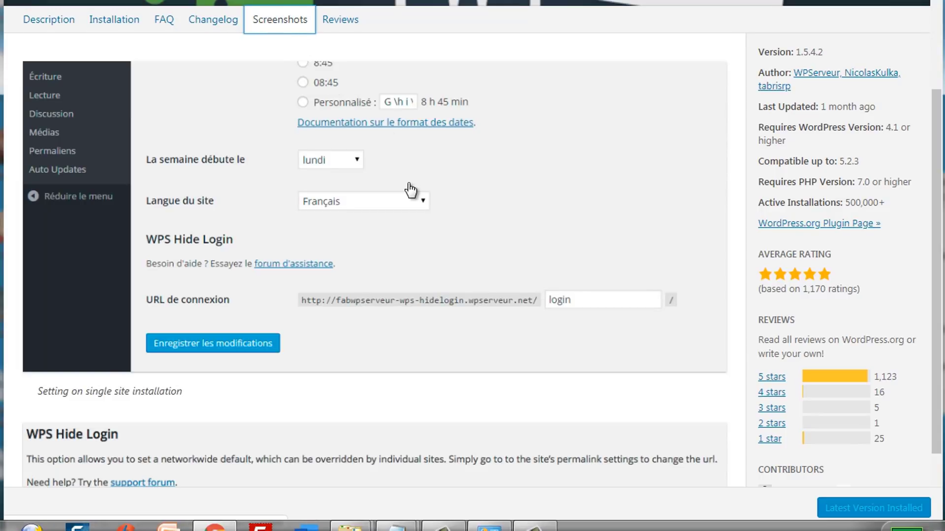
{"action": "scroll", "coordinate": [940, 168], "scroll_direction": "down", "scroll_amount": 2}
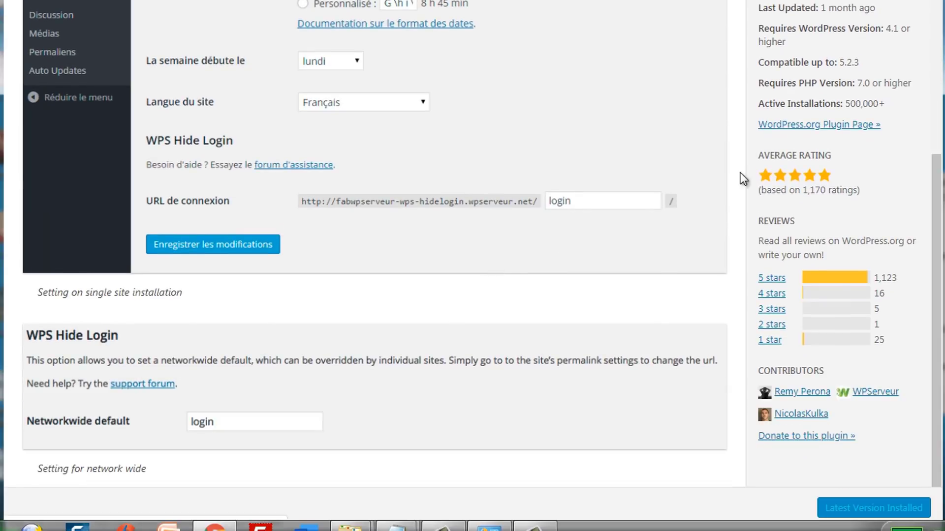
{"action": "scroll", "coordinate": [940, 222], "scroll_direction": "up", "scroll_amount": 1}
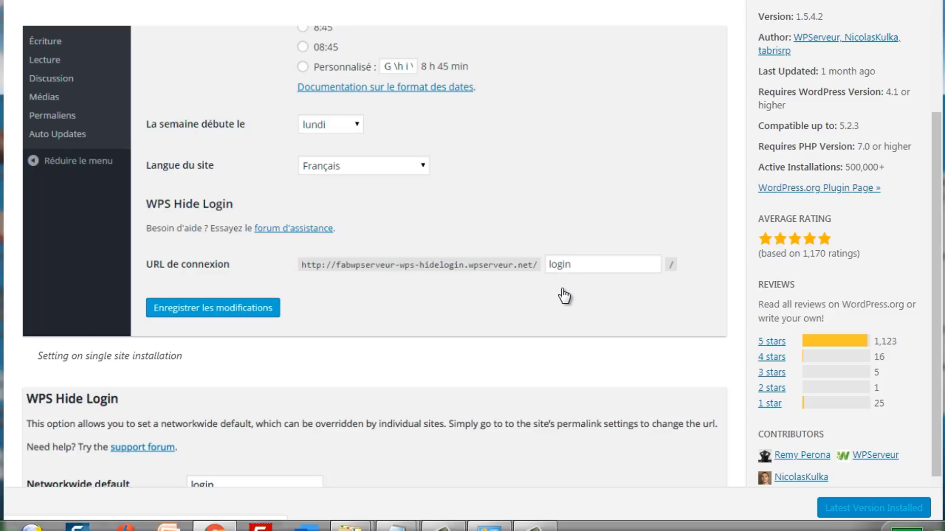
- Return to WordPress Add Plugins and list 'security' results like Wordfence and iThemes Security
{"action": "mouse_move", "coordinate": [450, 524]}
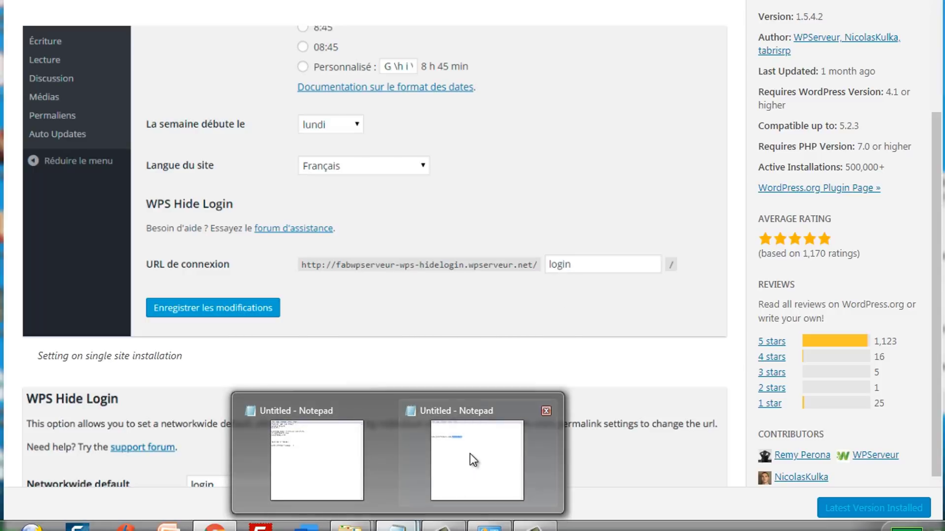
{"action": "left_click", "coordinate": [470, 454]}
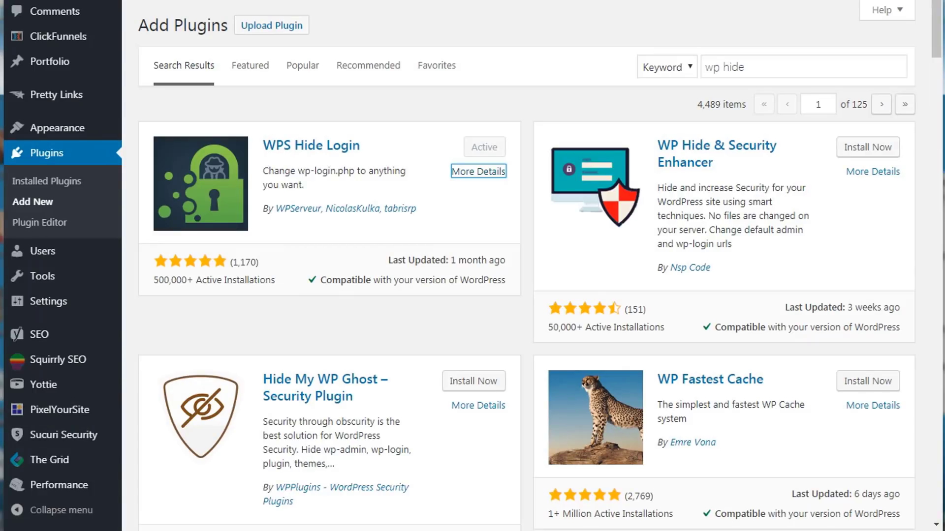
{"action": "left_click", "coordinate": [256, 109]}
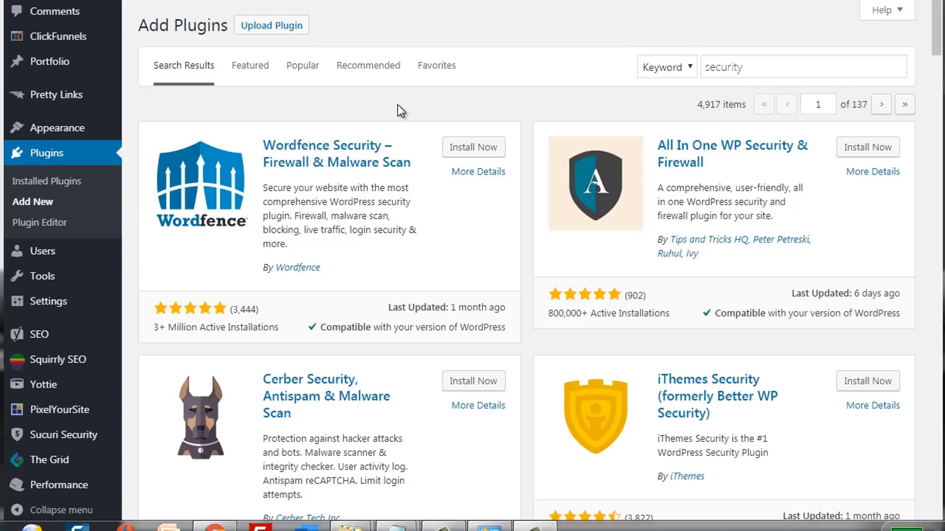
- Replace the 'security' plugin search term with 'sucuri'
{"action": "scroll", "coordinate": [523, 101], "scroll_direction": "up", "scroll_amount": 1}
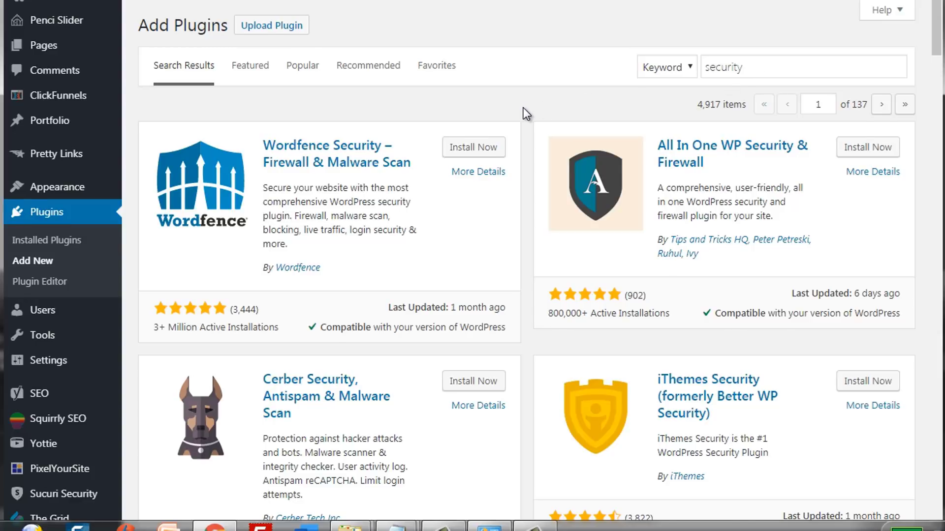
{"action": "scroll", "coordinate": [523, 107], "scroll_direction": "down", "scroll_amount": 3}
{"action": "scroll", "coordinate": [524, 108], "scroll_direction": "up", "scroll_amount": 1}
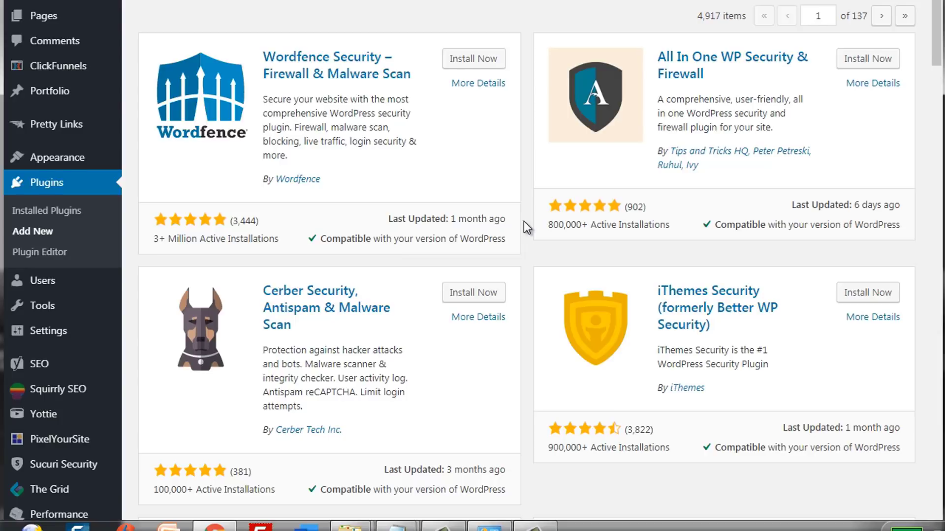
{"action": "scroll", "coordinate": [525, 222], "scroll_direction": "up", "scroll_amount": 2}
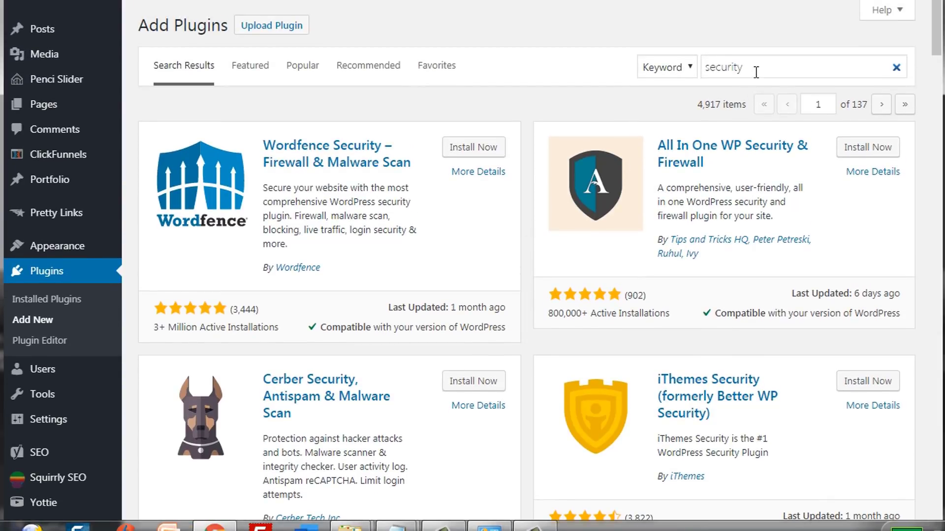
{"action": "left_click_drag", "start_coordinate": [756, 72], "coordinate": [669, 70]}
{"action": "type", "text": "su"}
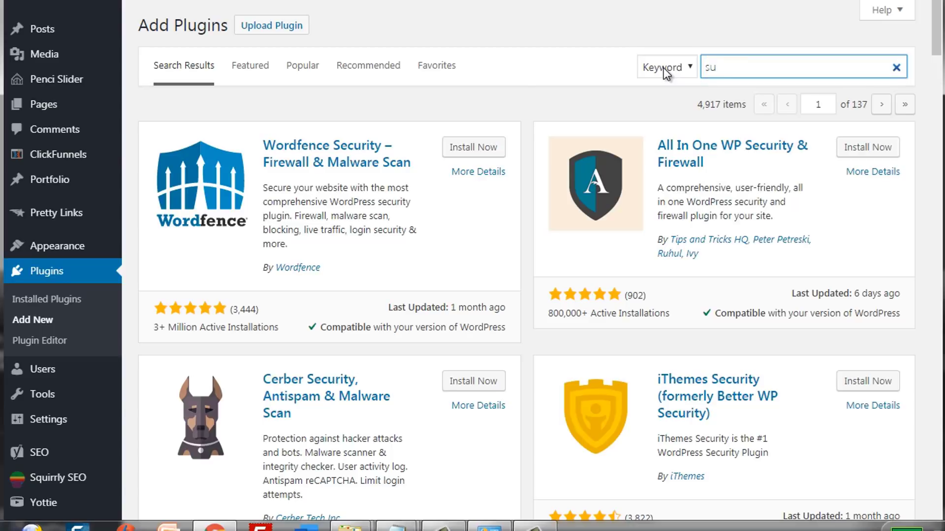
{"action": "type", "text": "cu"}
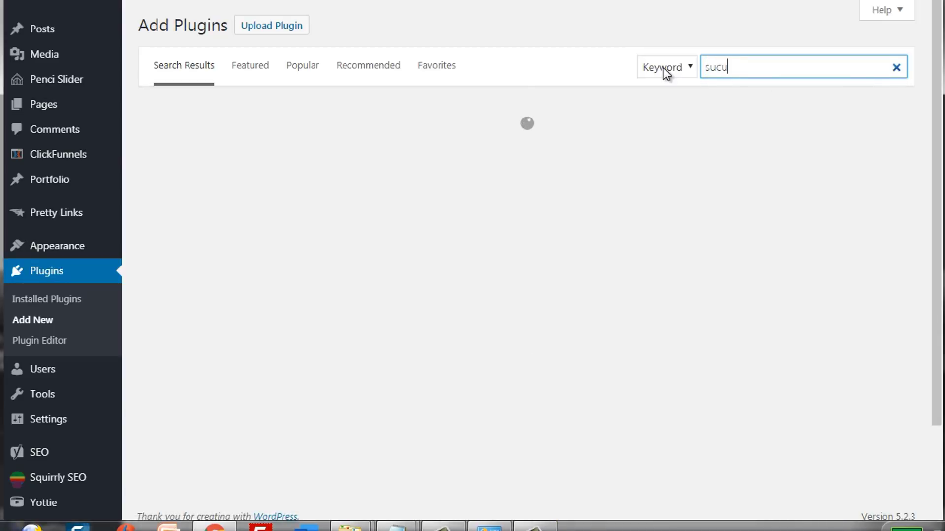
{"action": "type", "text": "ri"}
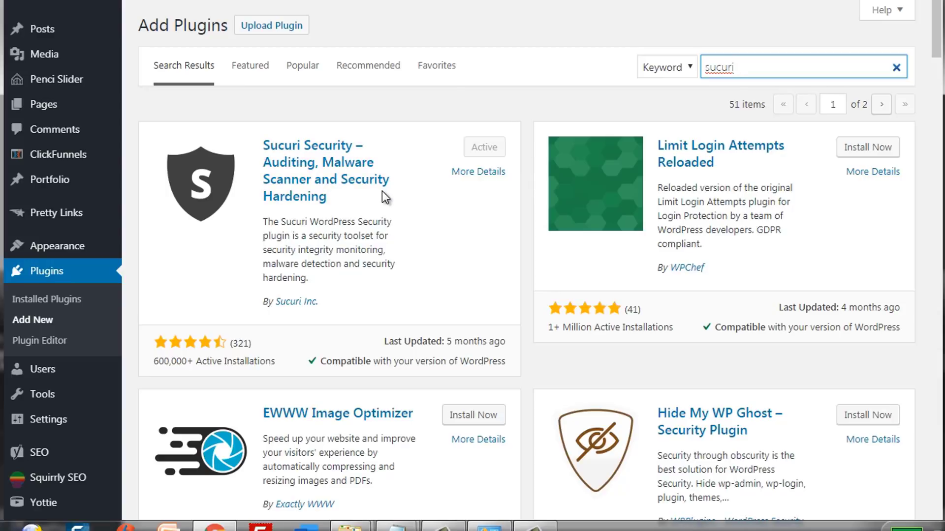
- Go to Sucuri Security's Clear Cache page from the admin sidebar
{"action": "left_click", "coordinate": [524, 170]}
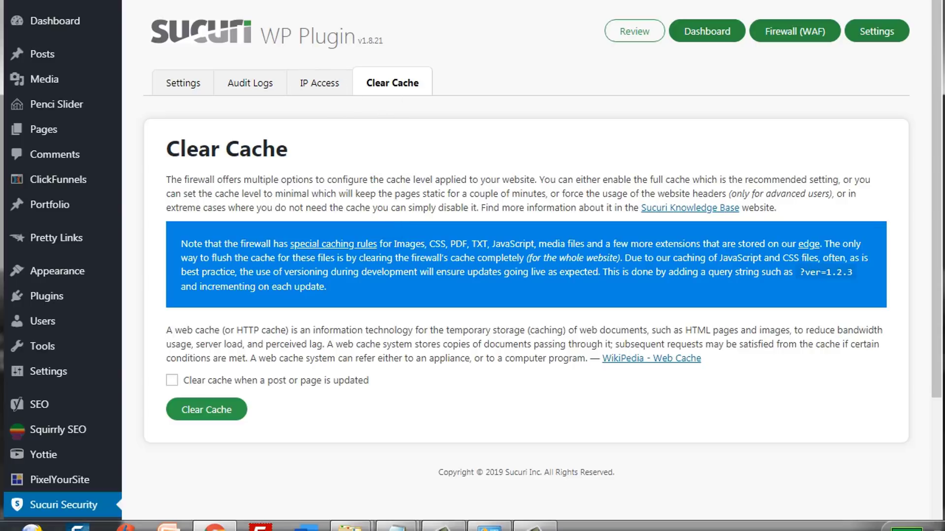
- Switch to the sucuri.net tab and collapse its live-chat panel
{"action": "key", "text": "ctrl+Tab"}
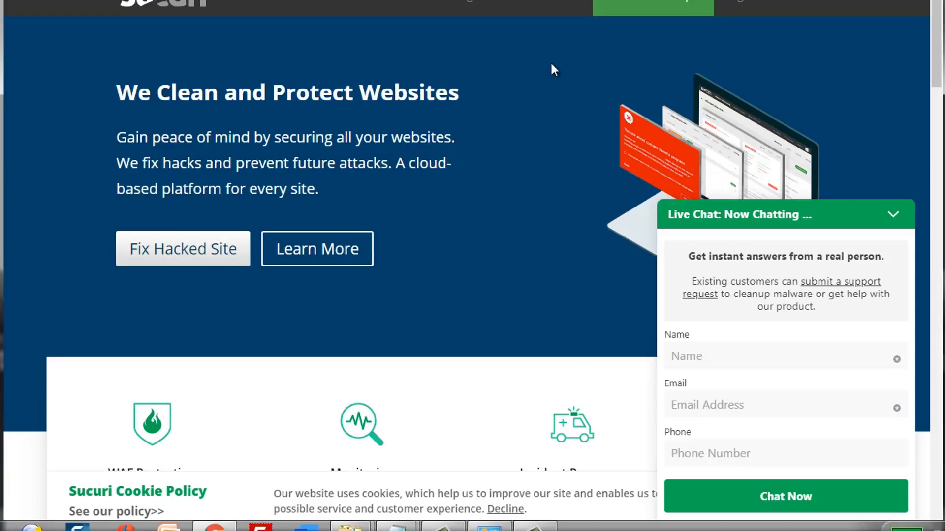
{"action": "left_click", "coordinate": [894, 214]}
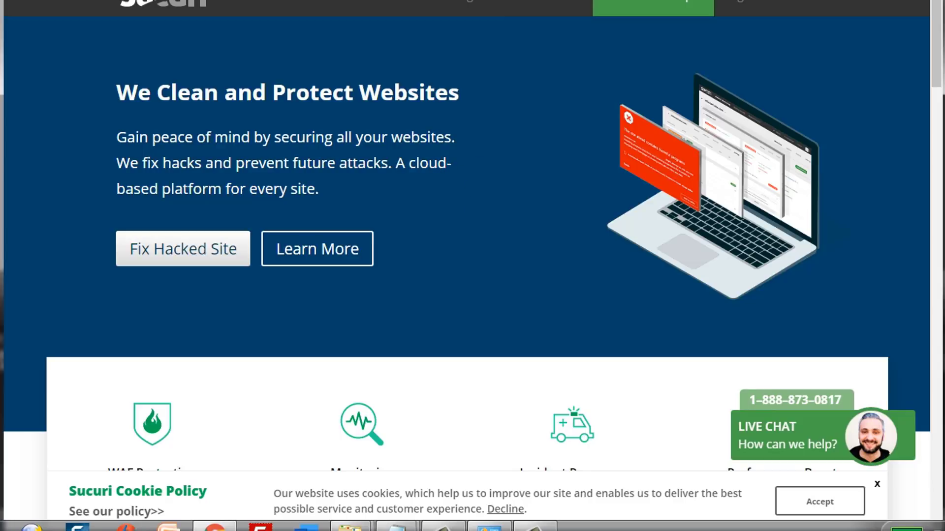
{"action": "scroll", "coordinate": [472, 262], "scroll_direction": "up", "scroll_amount": 1}
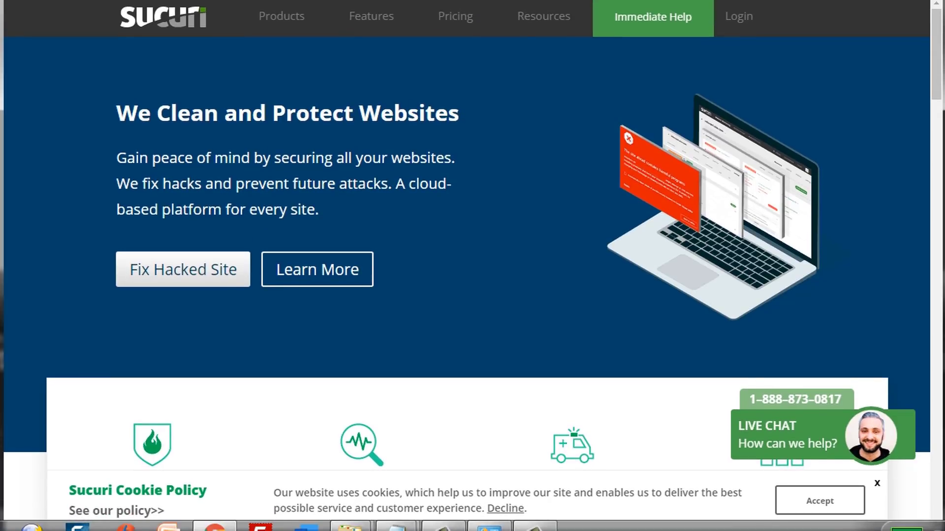
- Open Sucuri Pricing and scroll through the Basic, Pro and Business plan comparison
{"action": "left_click", "coordinate": [457, 23]}
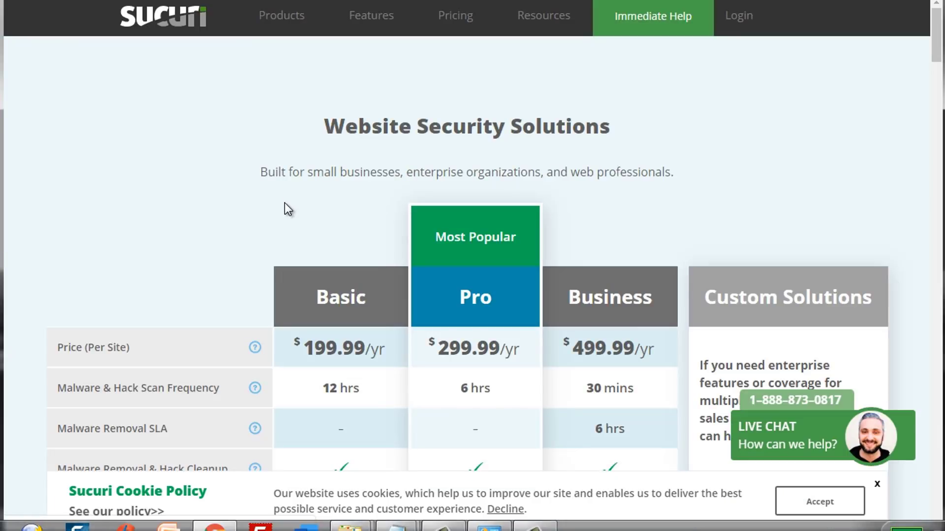
{"action": "scroll", "coordinate": [265, 242], "scroll_direction": "down", "scroll_amount": 3}
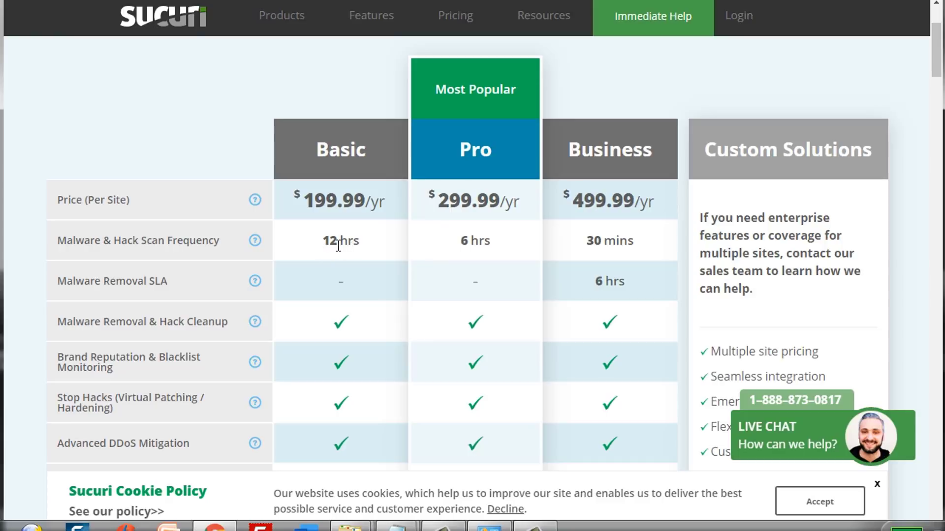
{"action": "scroll", "coordinate": [339, 245], "scroll_direction": "down", "scroll_amount": 3}
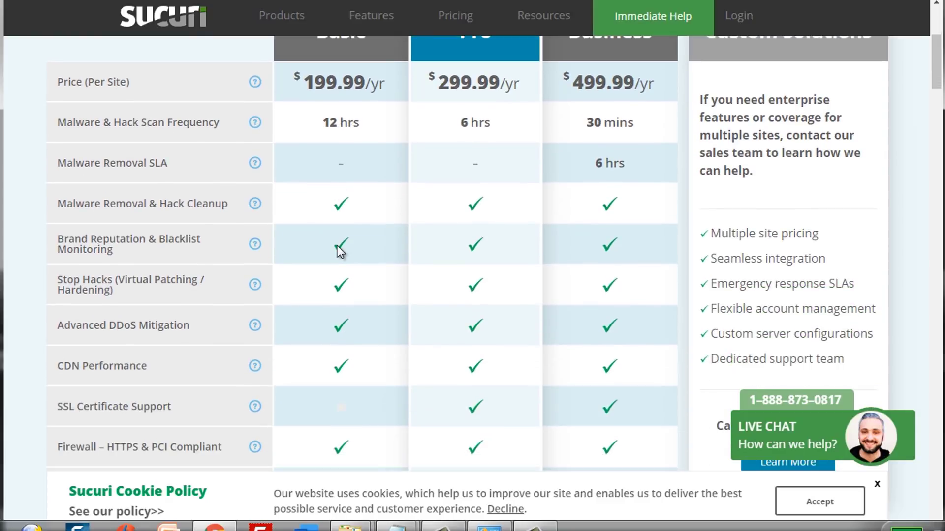
{"action": "scroll", "coordinate": [339, 247], "scroll_direction": "down", "scroll_amount": 2}
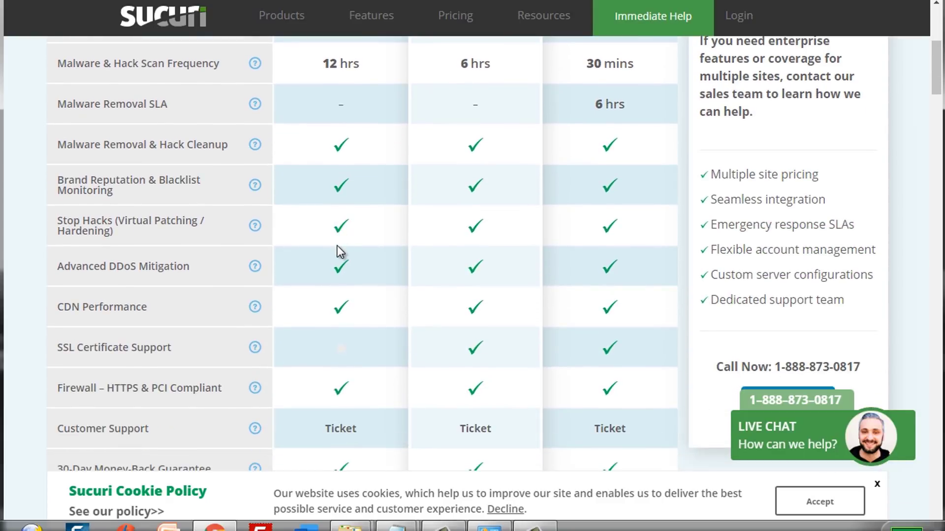
{"action": "scroll", "coordinate": [337, 246], "scroll_direction": "down", "scroll_amount": 2}
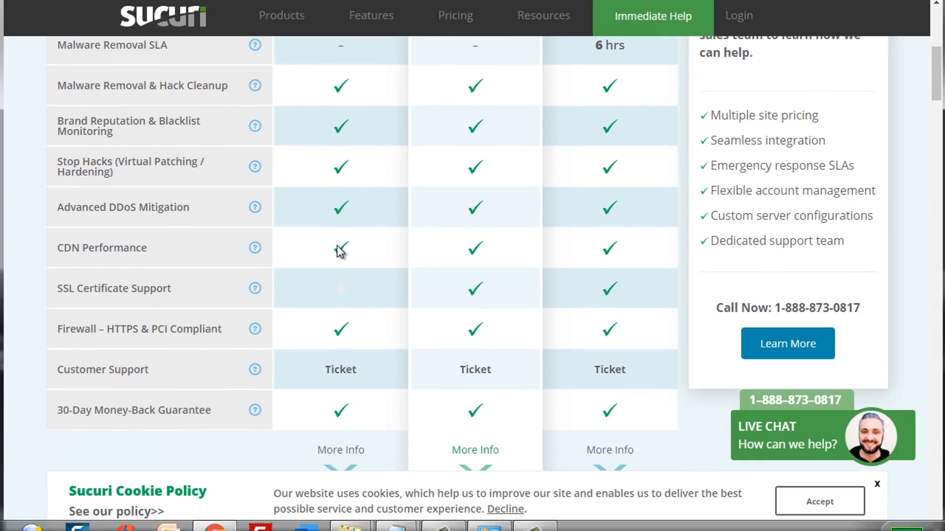
{"action": "scroll", "coordinate": [339, 251], "scroll_direction": "down", "scroll_amount": 2}
{"action": "scroll", "coordinate": [338, 246], "scroll_direction": "up", "scroll_amount": 5}
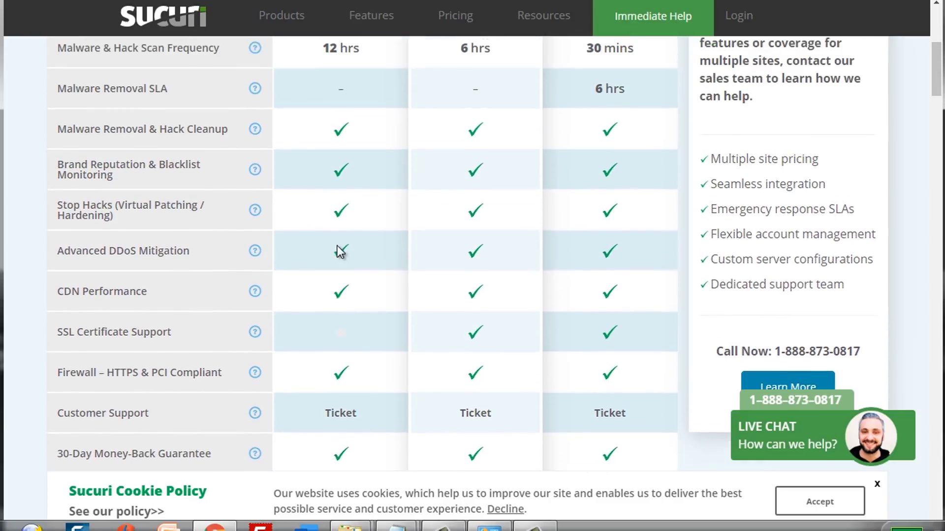
{"action": "scroll", "coordinate": [338, 245], "scroll_direction": "down", "scroll_amount": 1}
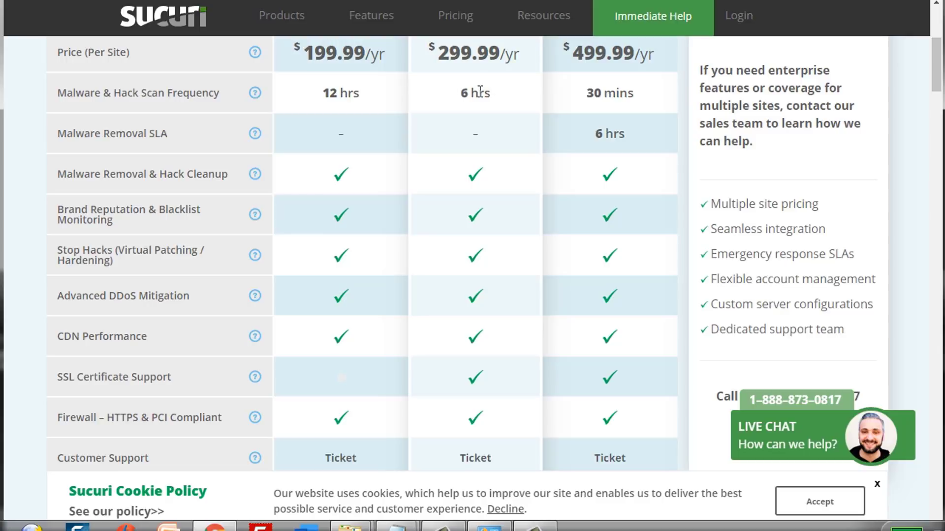
{"action": "scroll", "coordinate": [363, 178], "scroll_direction": "down", "scroll_amount": 3}
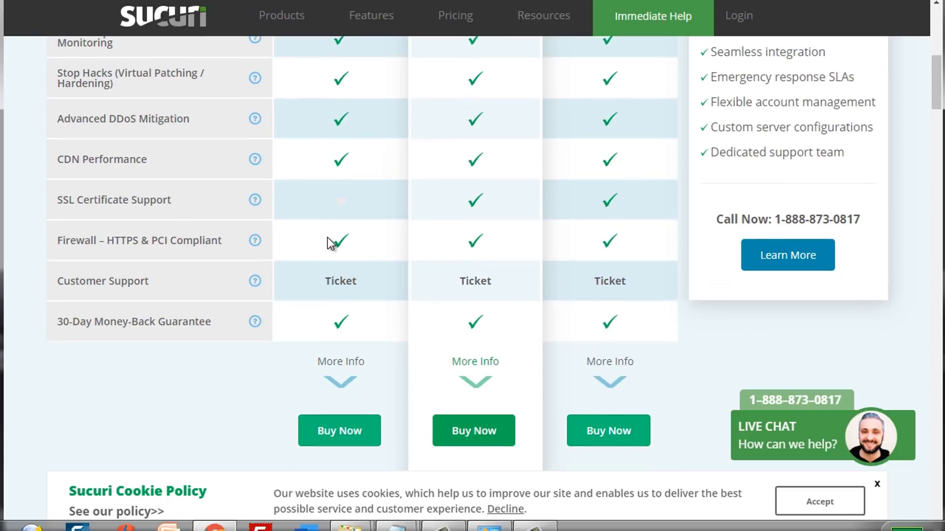
{"action": "scroll", "coordinate": [331, 243], "scroll_direction": "up", "scroll_amount": 3}
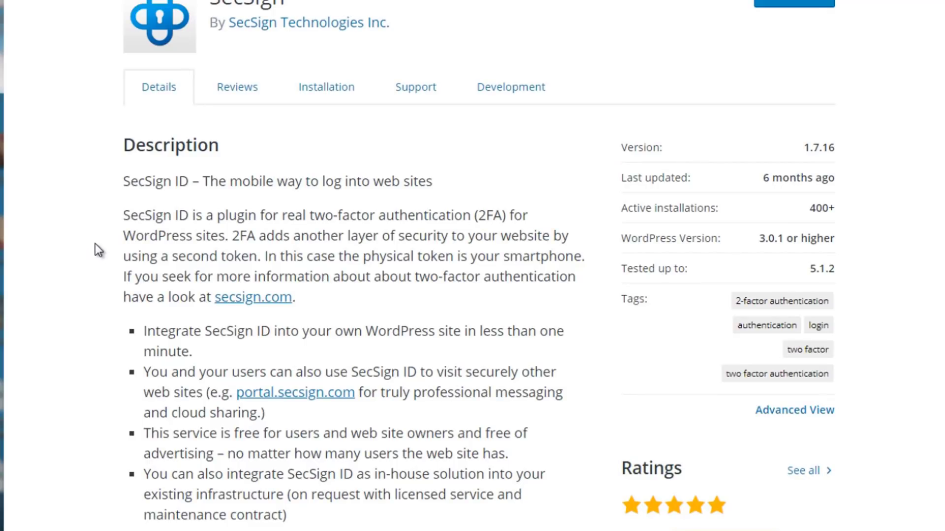
- Scroll through the SecSign two-factor plugin's description and details
{"action": "scroll", "coordinate": [96, 243], "scroll_direction": "up", "scroll_amount": 4}
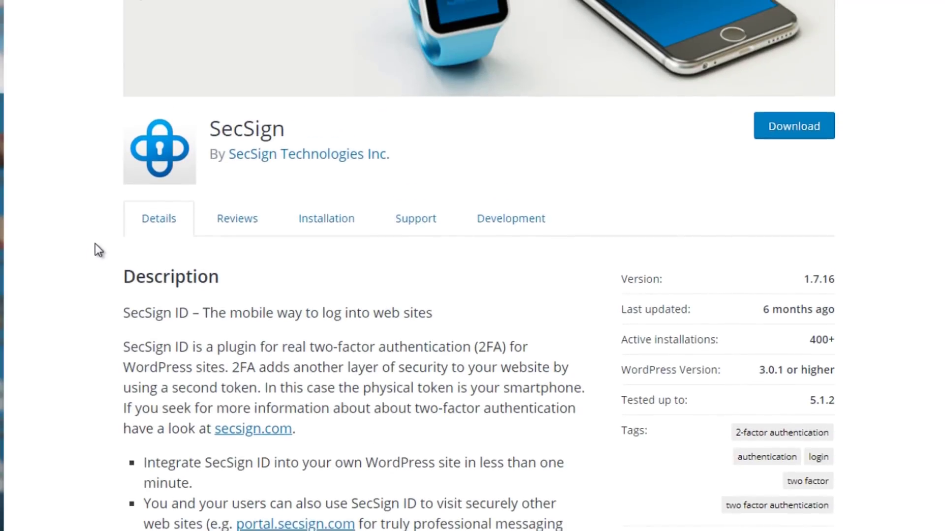
{"action": "scroll", "coordinate": [95, 244], "scroll_direction": "up", "scroll_amount": 4}
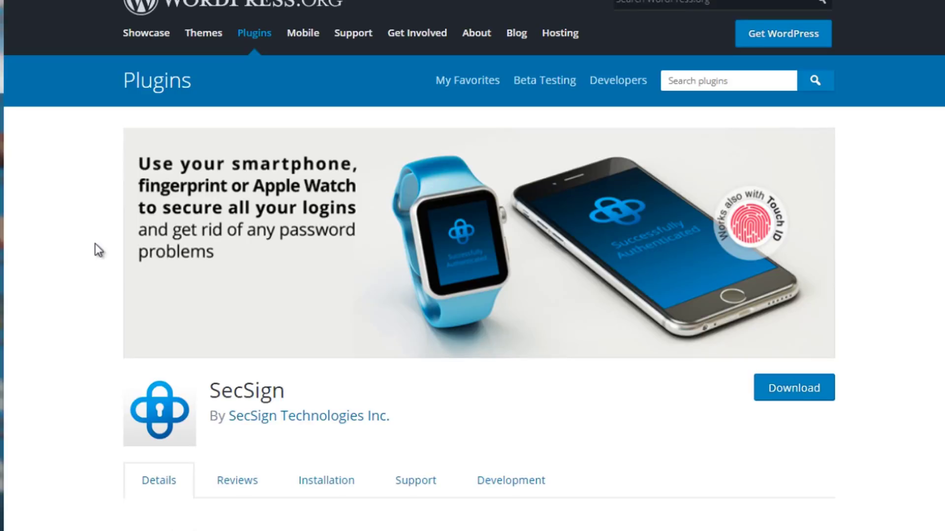
{"action": "scroll", "coordinate": [97, 249], "scroll_direction": "down", "scroll_amount": 4}
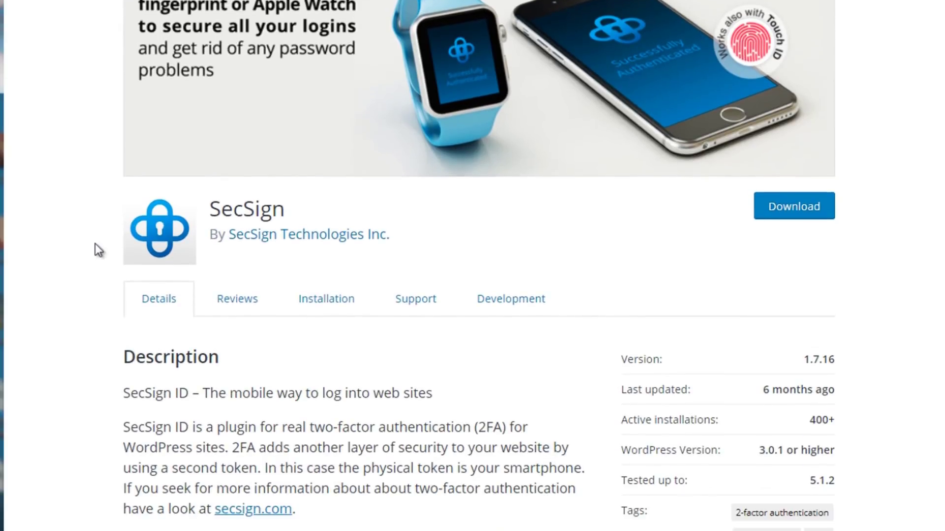
{"action": "scroll", "coordinate": [97, 248], "scroll_direction": "down", "scroll_amount": 3}
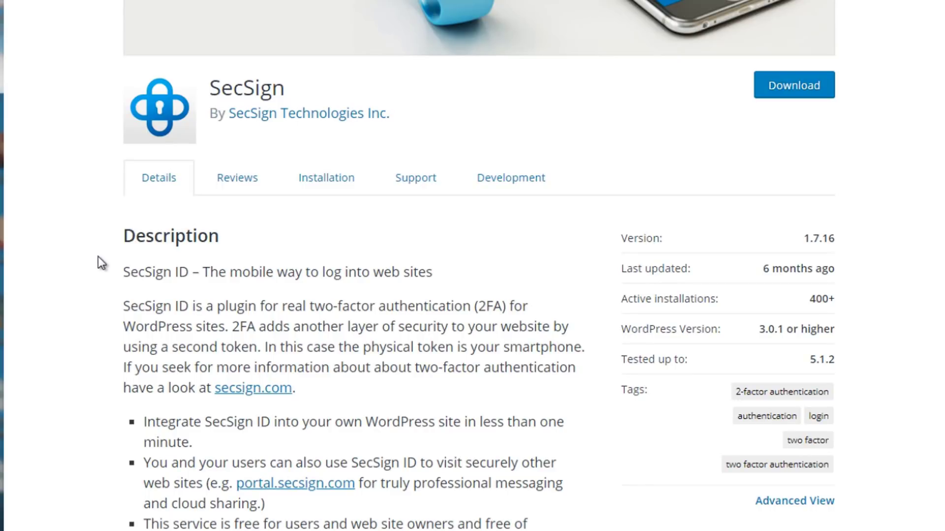
{"action": "scroll", "coordinate": [98, 257], "scroll_direction": "up", "scroll_amount": 4}
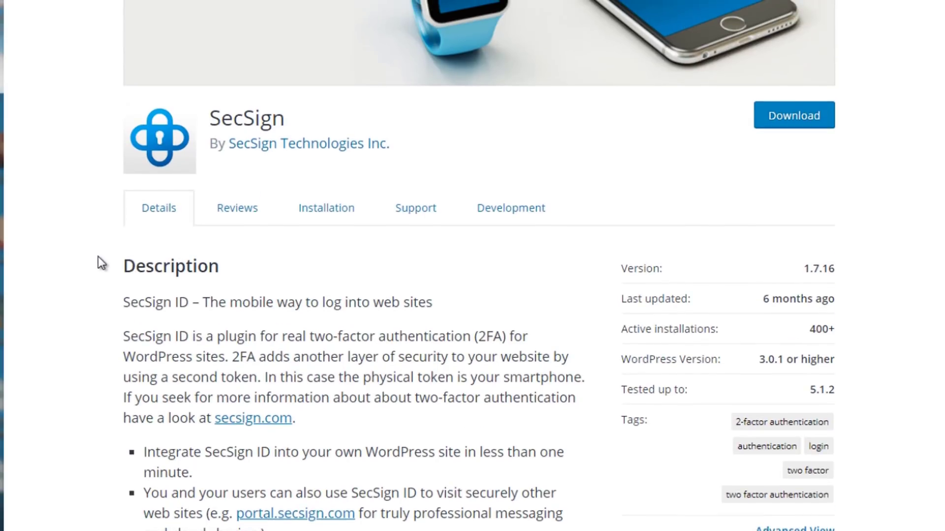
{"action": "scroll", "coordinate": [98, 257], "scroll_direction": "up", "scroll_amount": 1}
{"action": "scroll", "coordinate": [99, 257], "scroll_direction": "down", "scroll_amount": 1}
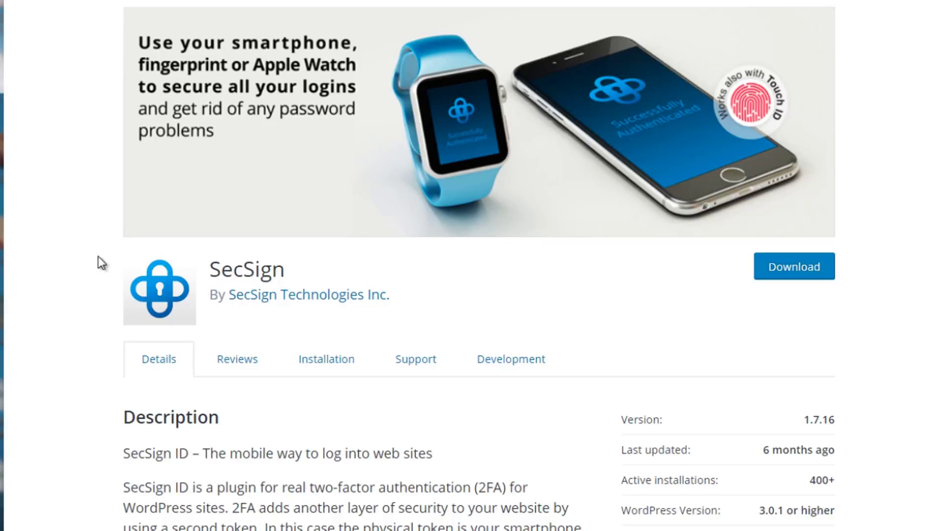
{"action": "scroll", "coordinate": [98, 257], "scroll_direction": "down", "scroll_amount": 1}
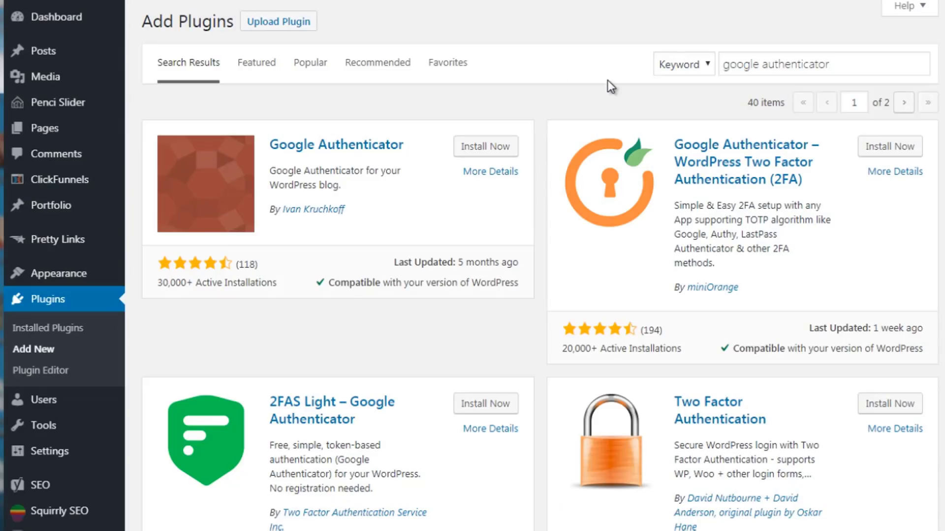
{"action": "left_click", "coordinate": [834, 63]}
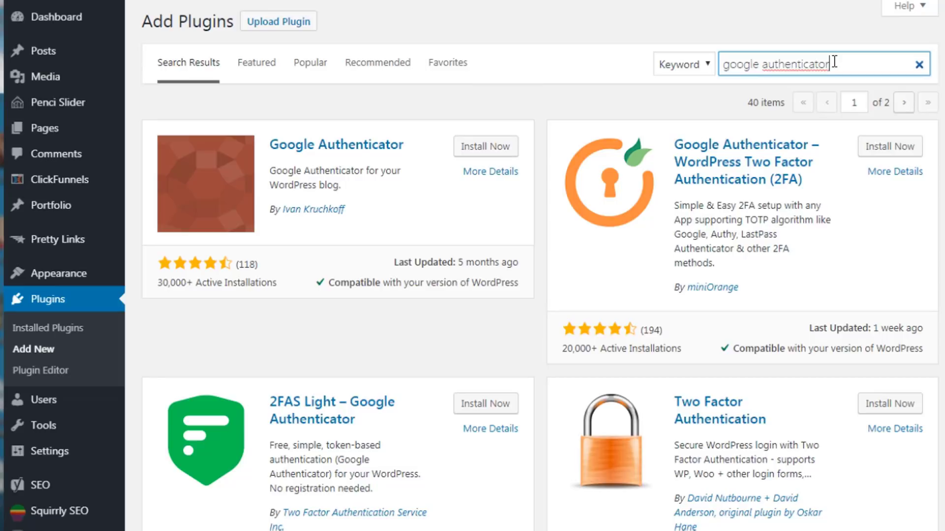
{"action": "key", "text": "ctrl+a"}
{"action": "type", "text": "secsig"}
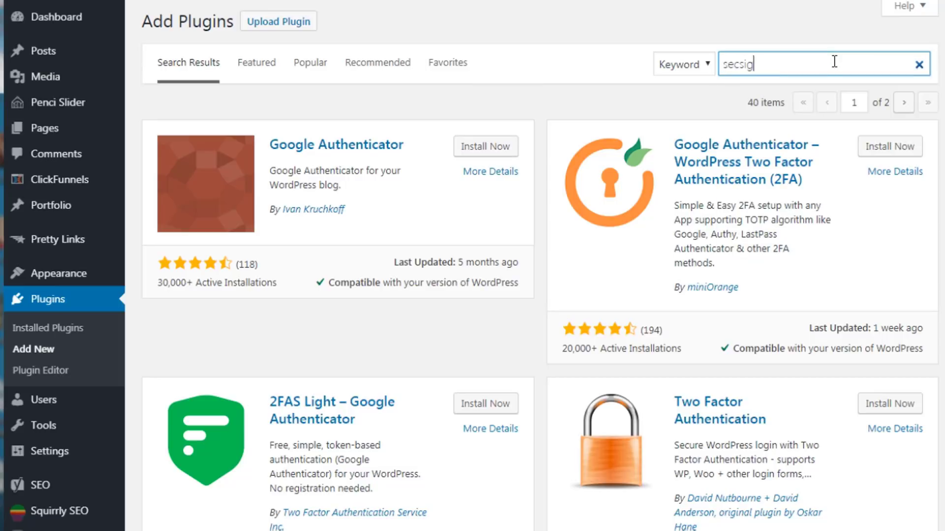
{"action": "type", "text": "n"}
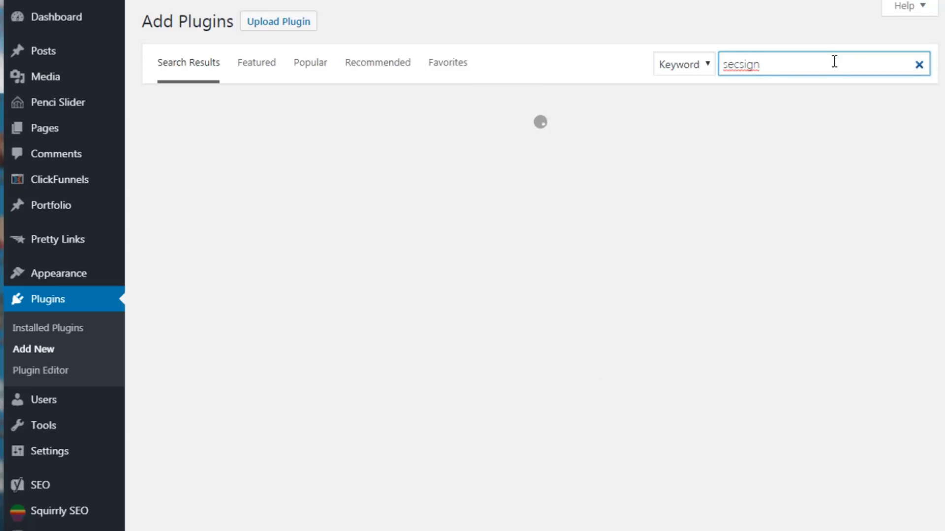
{"action": "left_click", "coordinate": [919, 66]}
{"action": "left_click", "coordinate": [786, 68]}
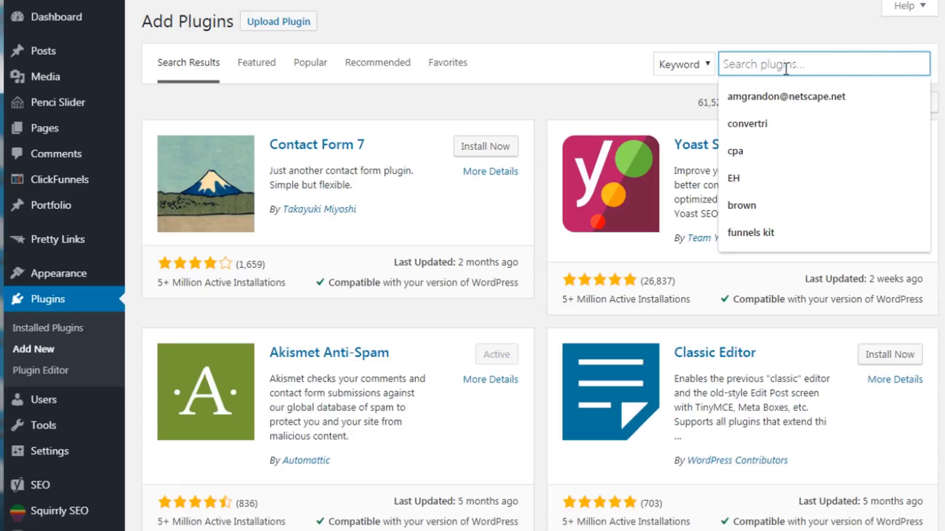
{"action": "type", "text": "google authenticator"}
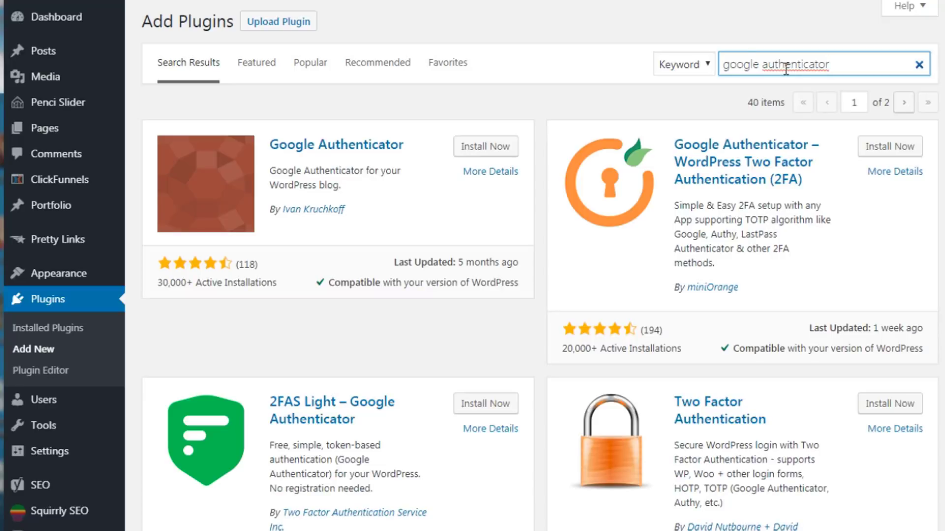
- Take focus off the plugin search box
{"action": "left_click", "coordinate": [536, 107]}
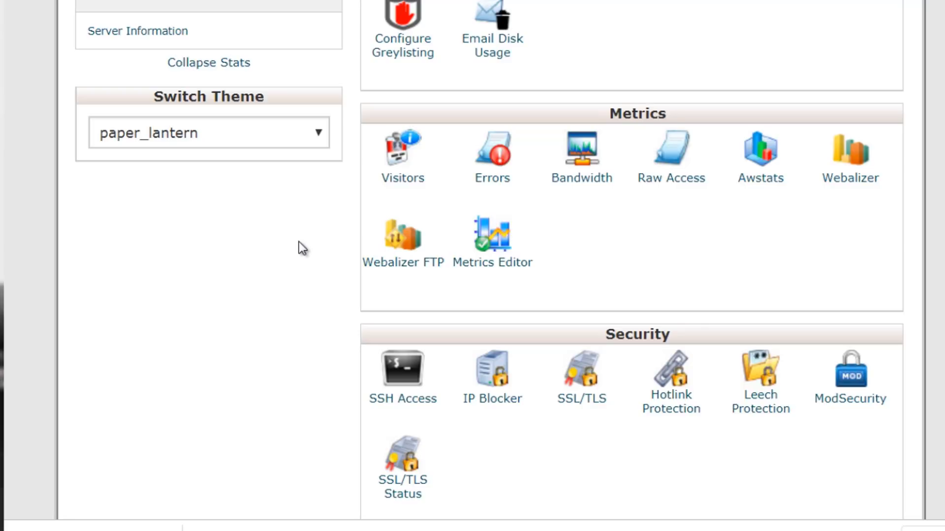
{"action": "left_click", "coordinate": [670, 407]}
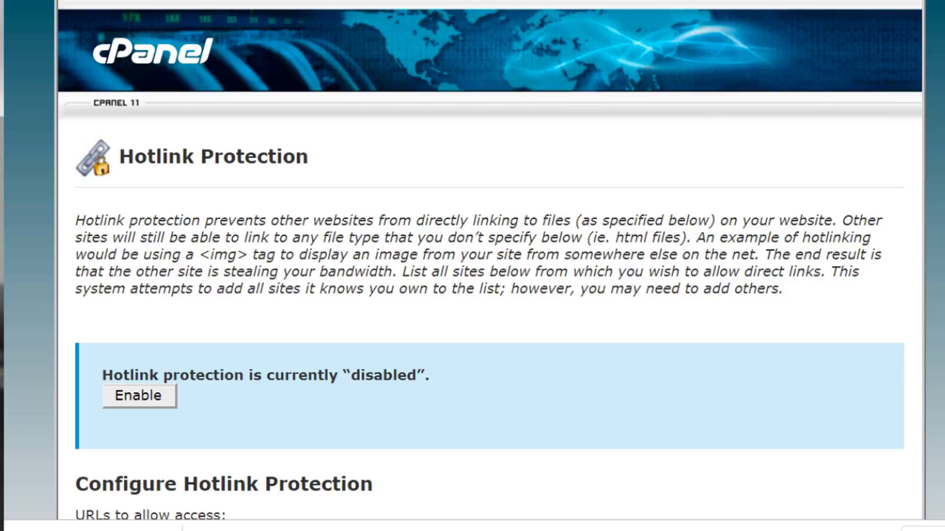
{"action": "scroll", "coordinate": [714, 284], "scroll_direction": "down", "scroll_amount": 5}
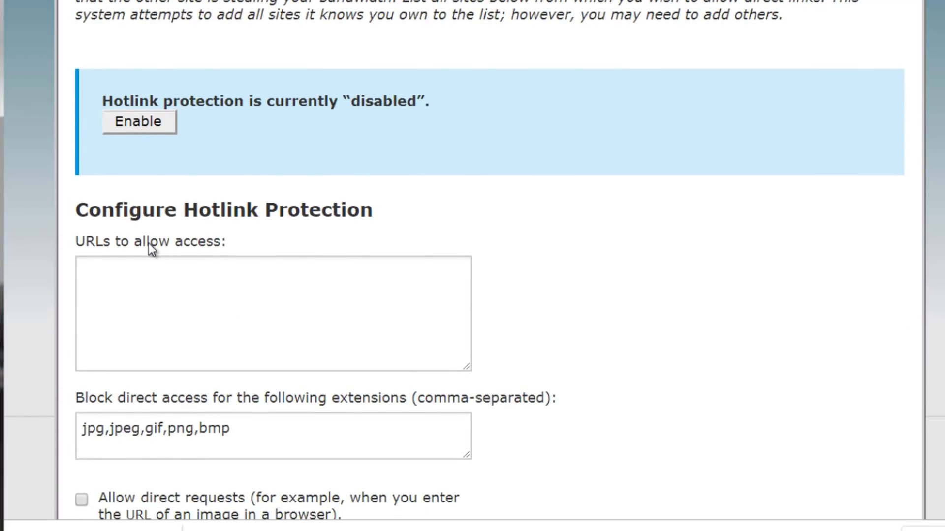
{"action": "left_click", "coordinate": [242, 293]}
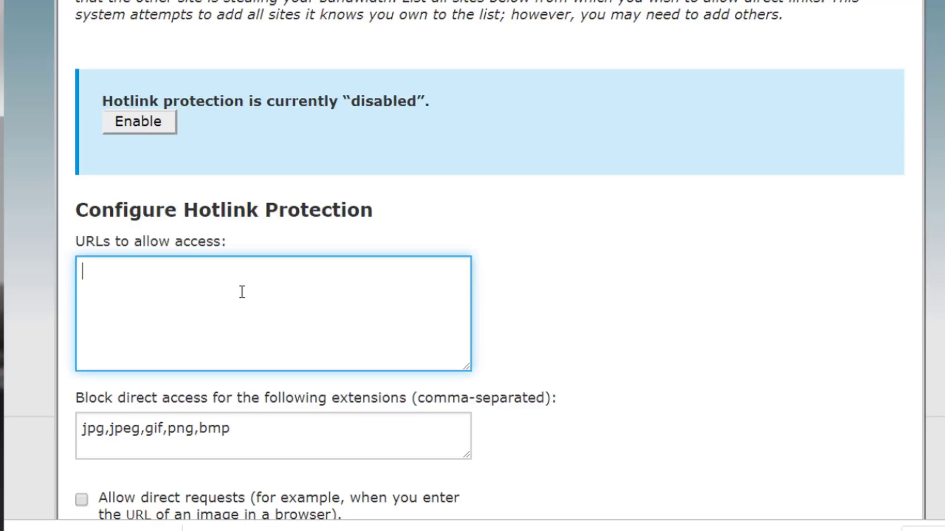
{"action": "type", "text": "www"}
{"action": "type", "text": ".yourdomain.com"}
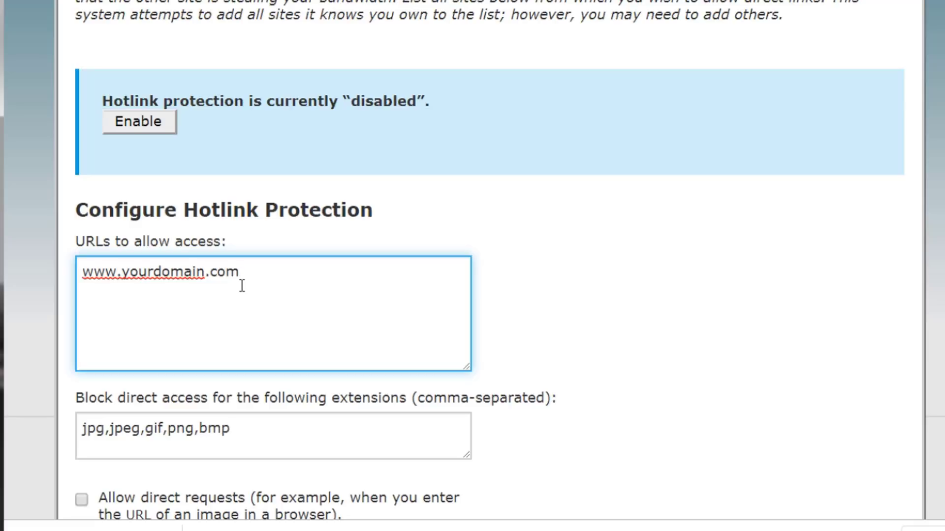
{"action": "key", "text": "Return"}
{"action": "type", "text": "http://"}
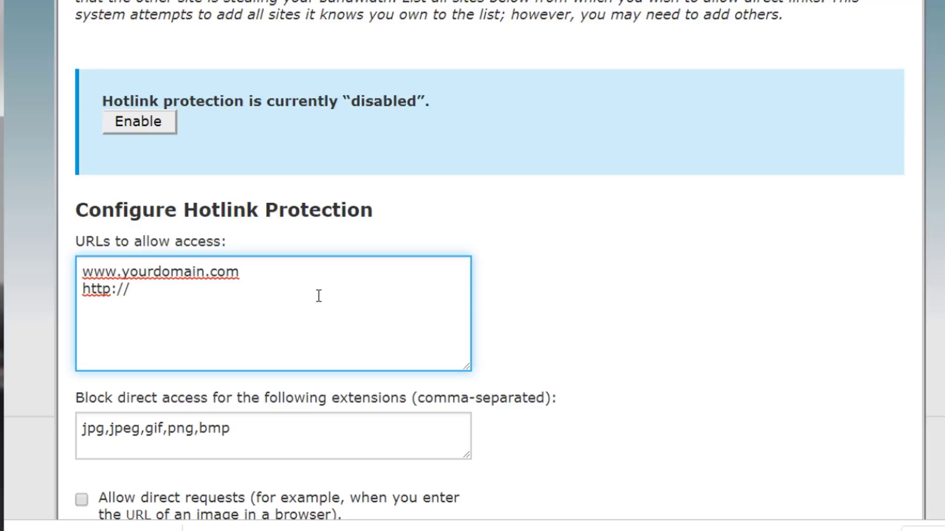
{"action": "type", "text": "www.yourdomain.com"}
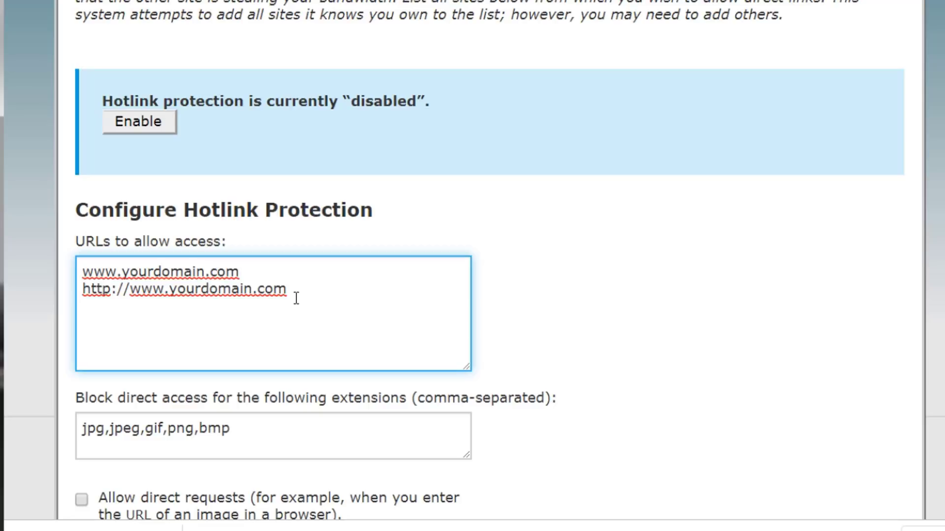
{"action": "left_click", "coordinate": [112, 294]}
{"action": "type", "text": "s"}
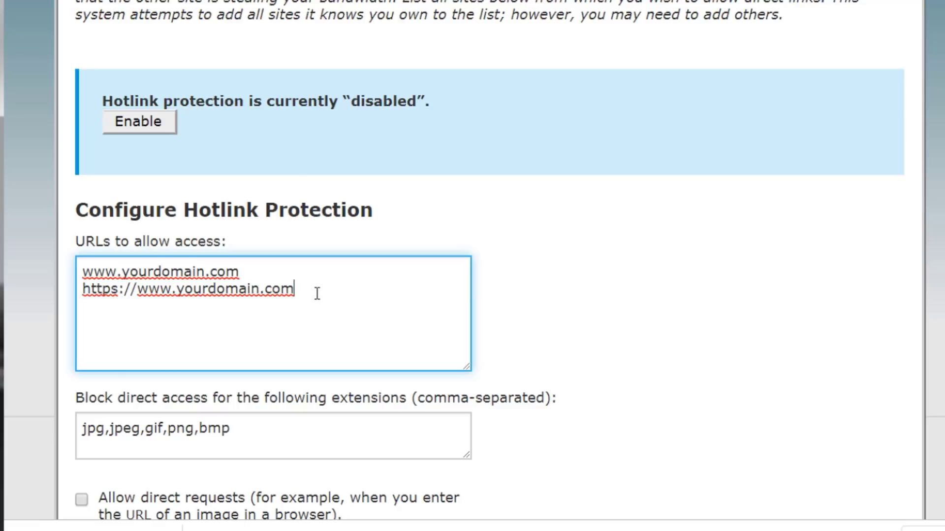
{"action": "key", "text": "Return"}
{"action": "type", "text": "www.yoursis"}
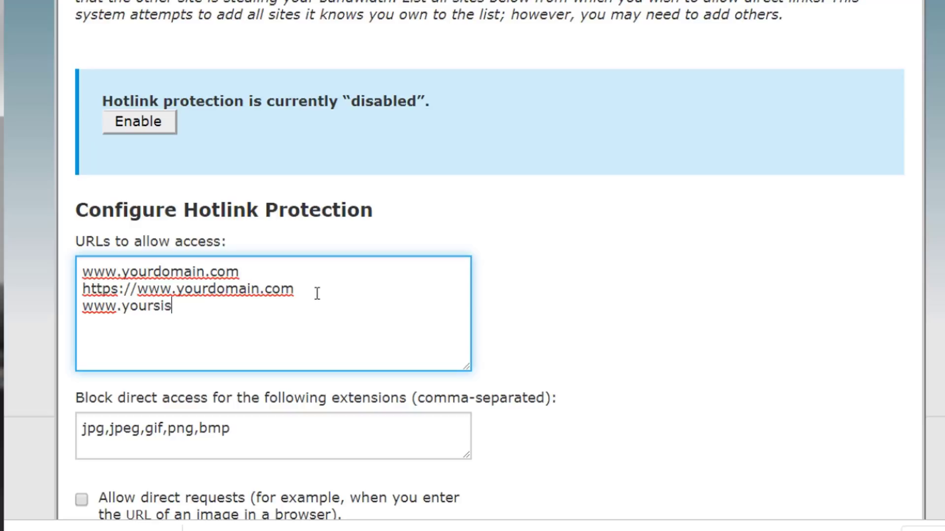
{"action": "type", "text": "tersite.com"}
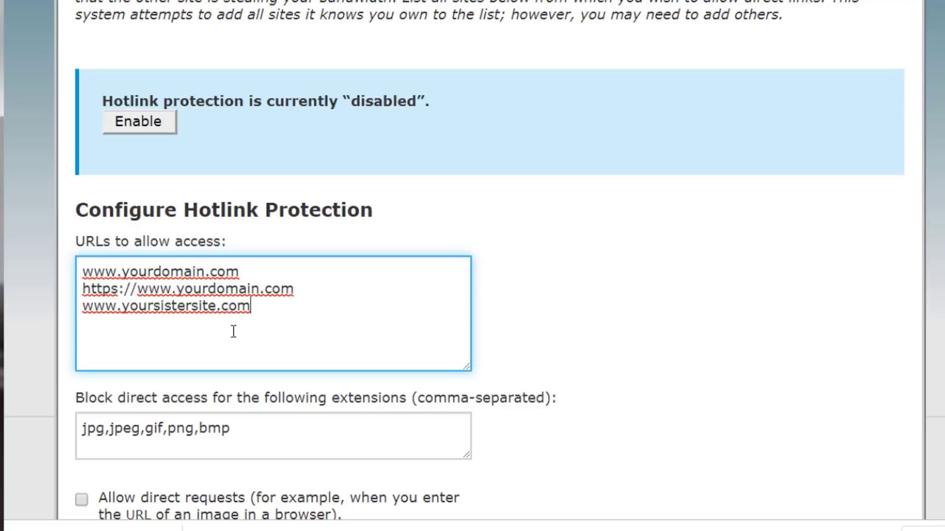
{"action": "left_click", "coordinate": [493, 360]}
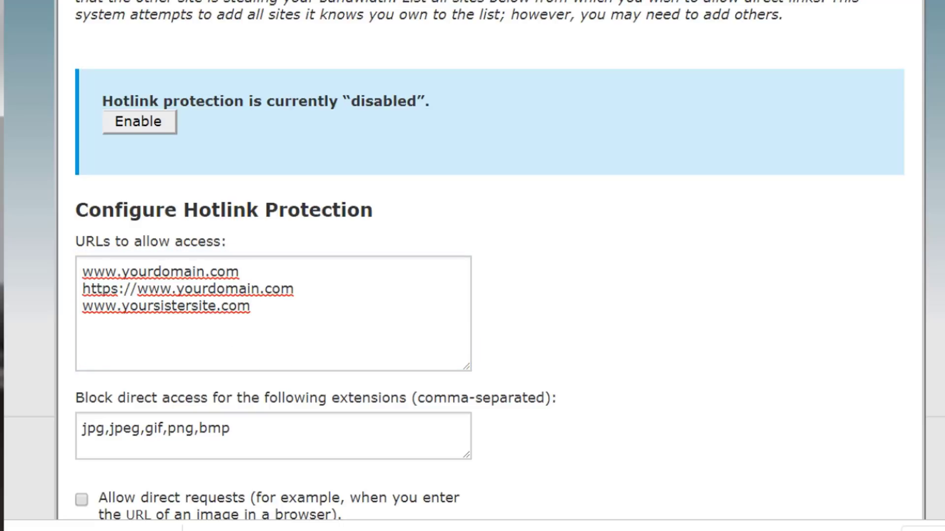
- Append ,mp3,zip,mp4 after bmp in the blocked extensions field
{"action": "scroll", "coordinate": [419, 291], "scroll_direction": "down", "scroll_amount": 1}
{"action": "scroll", "coordinate": [418, 290], "scroll_direction": "down", "scroll_amount": 1}
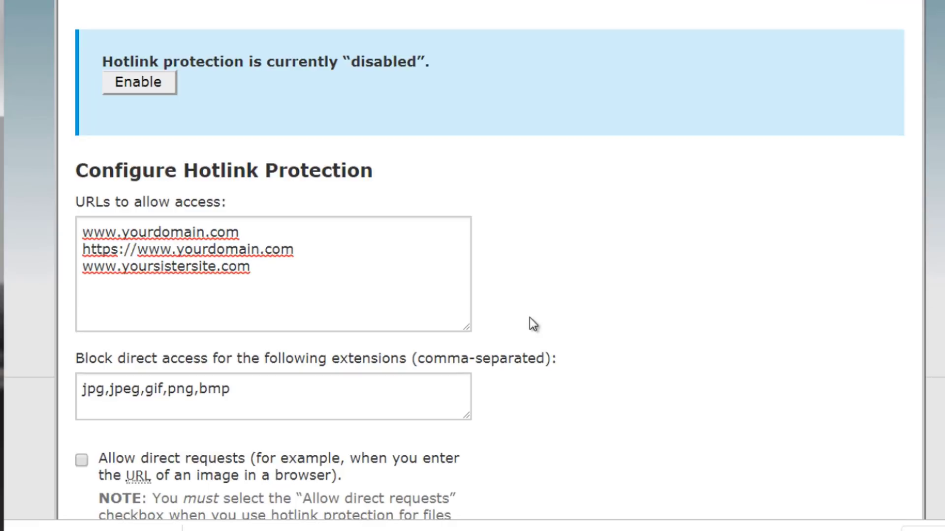
{"action": "left_click", "coordinate": [399, 280]}
{"action": "left_click", "coordinate": [495, 319]}
{"action": "scroll", "coordinate": [475, 265], "scroll_direction": "down", "scroll_amount": 1}
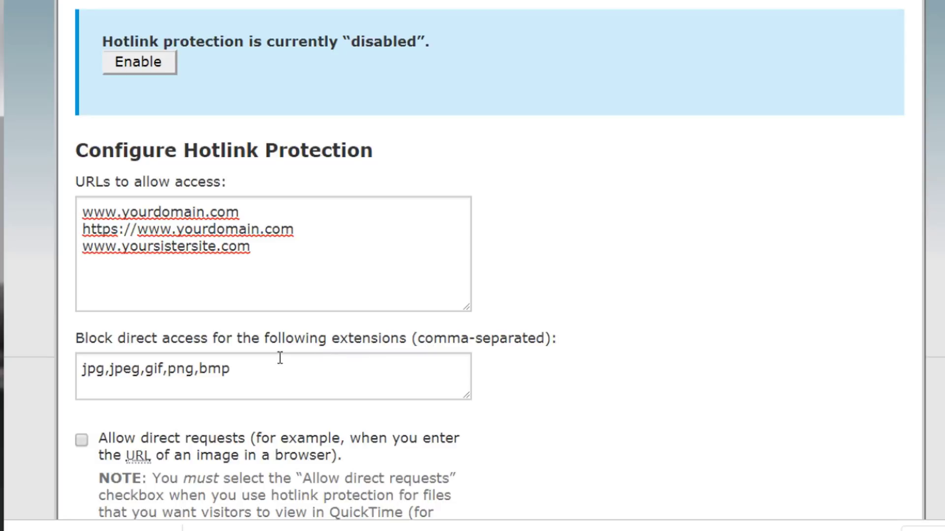
{"action": "left_click", "coordinate": [127, 381]}
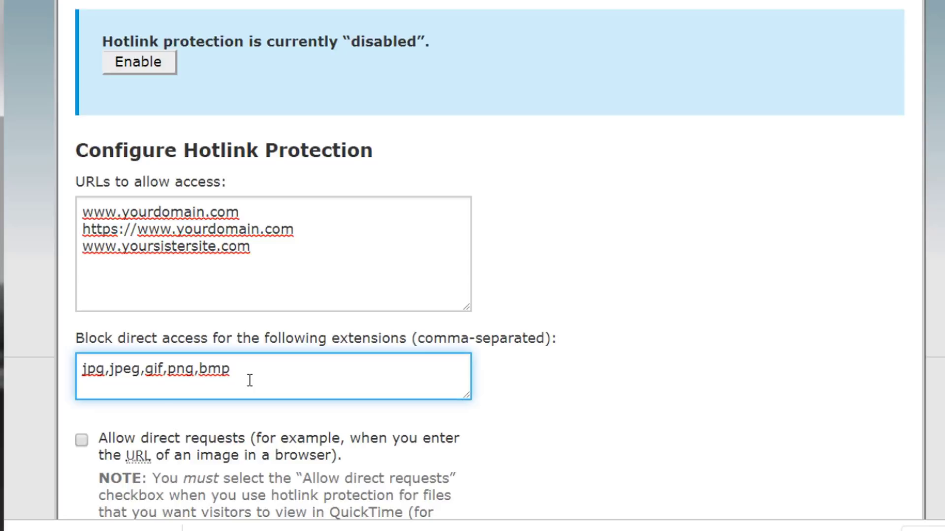
{"action": "type", "text": ",mp3,zip,mp4"}
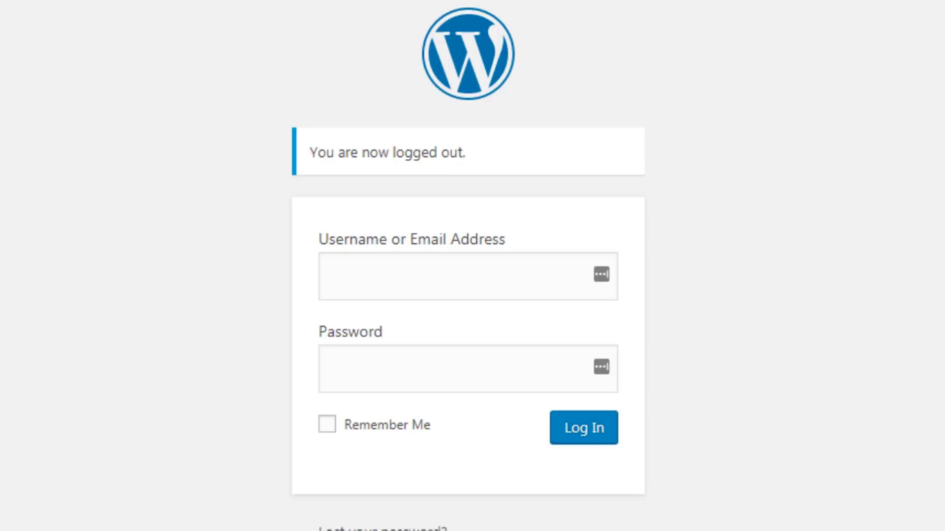
- Enter admin in the WordPress login username field and select it
{"action": "type", "text": "admin"}
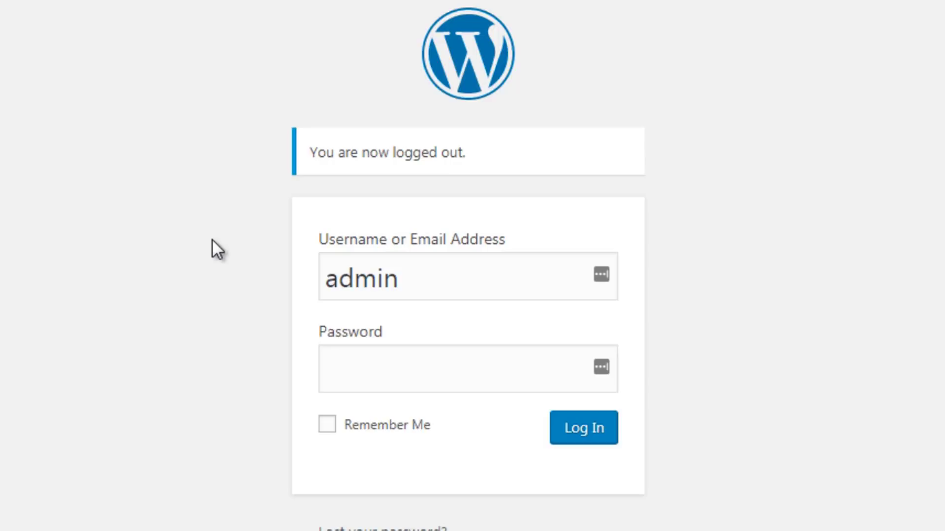
{"action": "left_click", "coordinate": [420, 276]}
{"action": "double_click", "coordinate": [340, 279]}
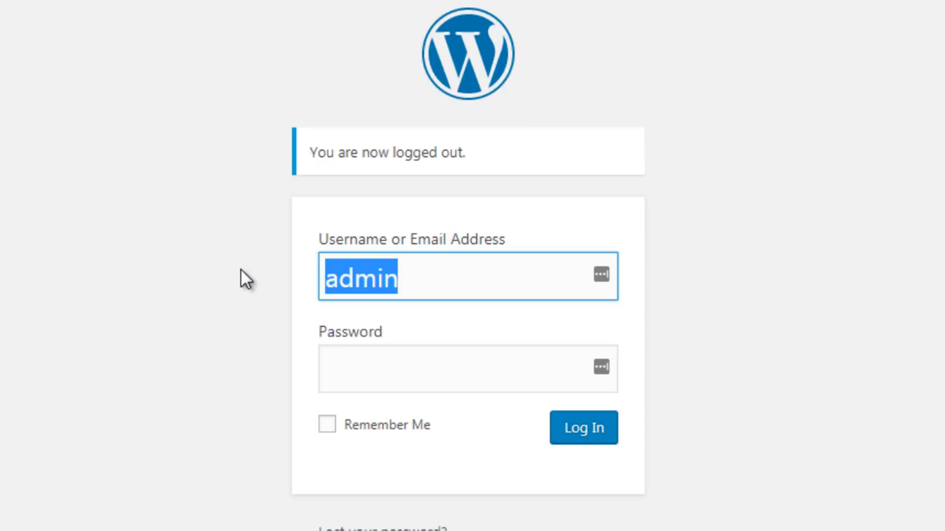
- Replace admin with yourdomain as the username and move to the password field
{"action": "type", "text": "yourdomain"}
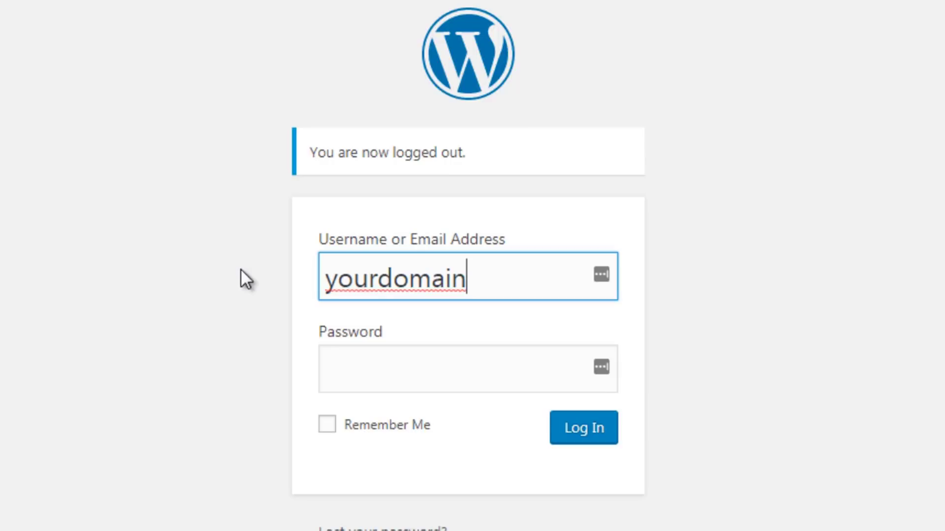
{"action": "left_click", "coordinate": [350, 371]}
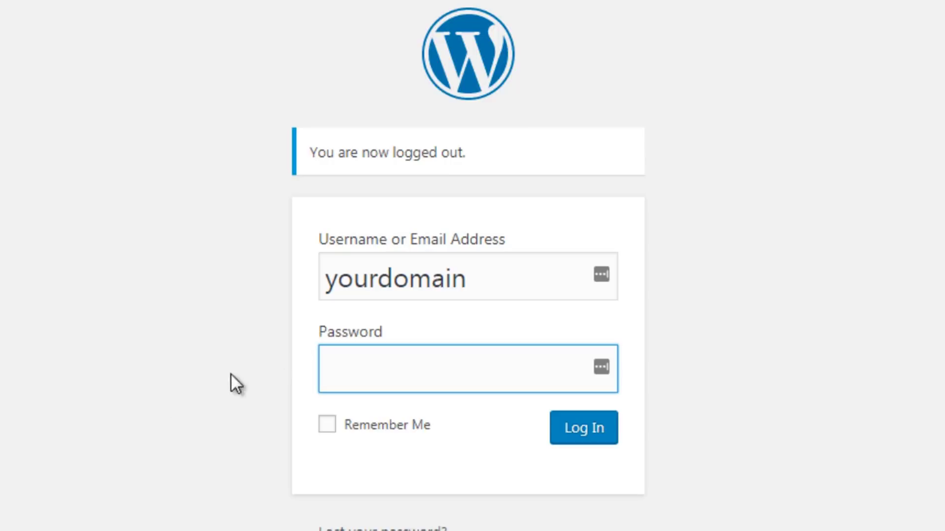
{"action": "key", "text": "super"}
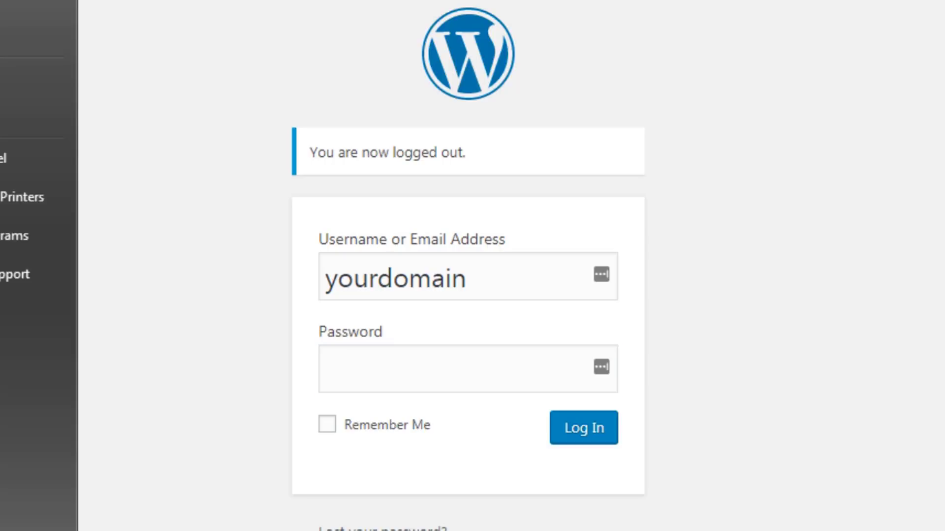
- In a new Notepad document, type a long sample password mixing letters, digits and symbols
{"action": "key", "text": "Return"}
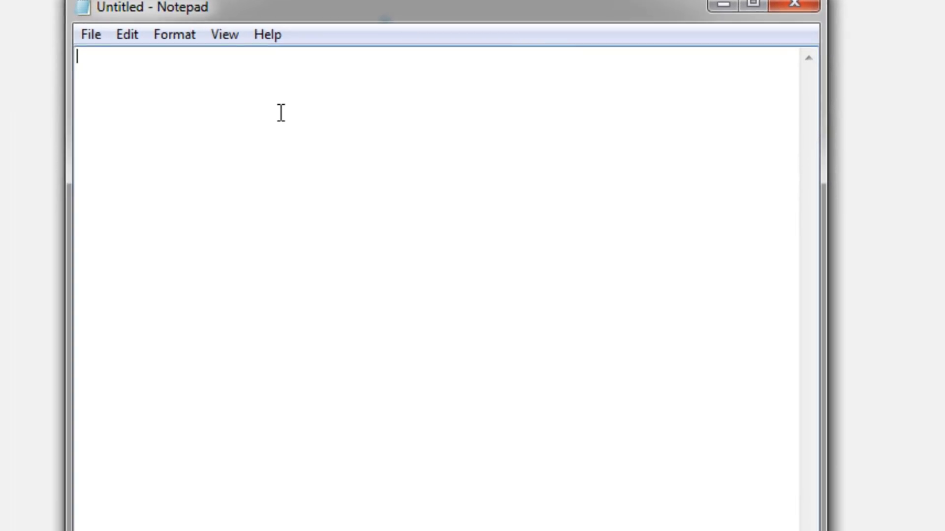
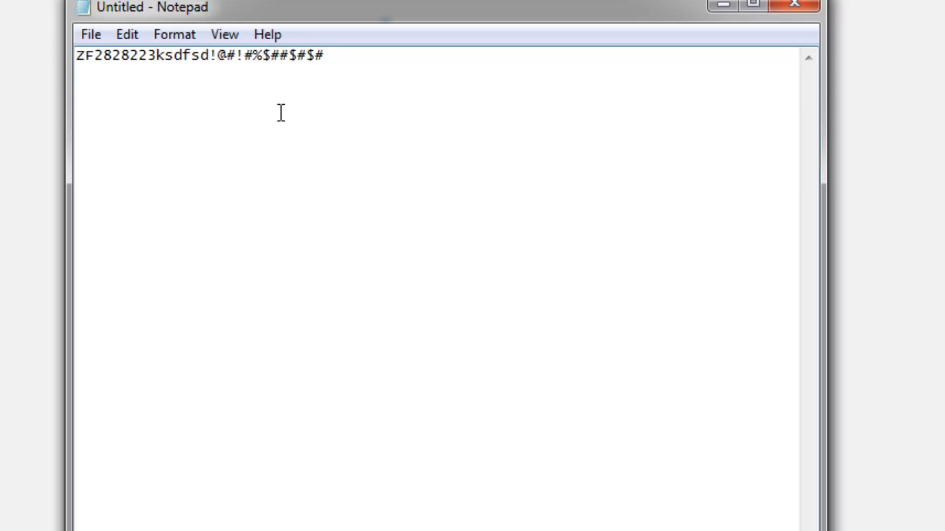
{"action": "left_click_drag", "start_coordinate": [362, 61], "coordinate": [62, 45]}
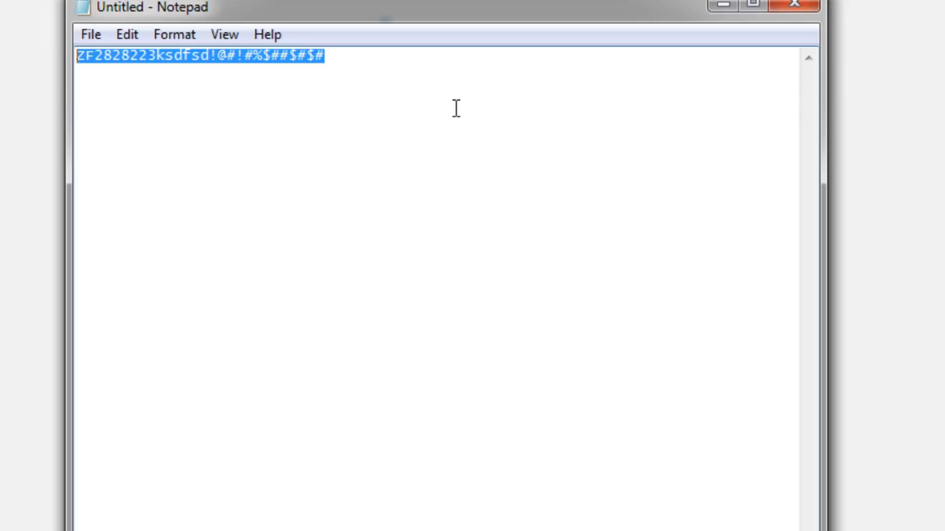
- Wrap the sample password in < and > and select the whole line
{"action": "key", "text": "Left"}
{"action": "key", "text": "Right"}
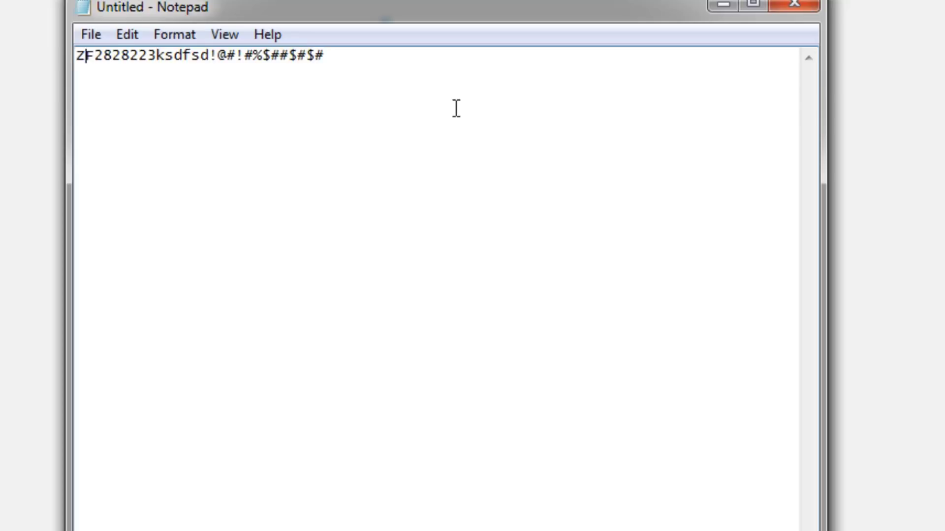
{"action": "type", "text": ">"}
{"action": "key", "text": "BackSpace"}
{"action": "key", "text": "Left"}
{"action": "type", "text": "<"}
{"action": "key", "text": "Right"}
{"action": "key", "text": "Right"}
{"action": "key", "text": "Right"}
{"action": "key", "text": "Right"}
{"action": "key", "text": "Right"}
{"action": "key", "text": "Right"}
{"action": "key", "text": "Right"}
{"action": "key", "text": "Right"}
{"action": "key", "text": "Right"}
{"action": "key", "text": "Right"}
{"action": "key", "text": "Right"}
{"action": "key", "text": "Right"}
{"action": "key", "text": "Right"}
{"action": "key", "text": "Right"}
{"action": "key", "text": "Right"}
{"action": "key", "text": "Right"}
{"action": "key", "text": "Right"}
{"action": "key", "text": "Right"}
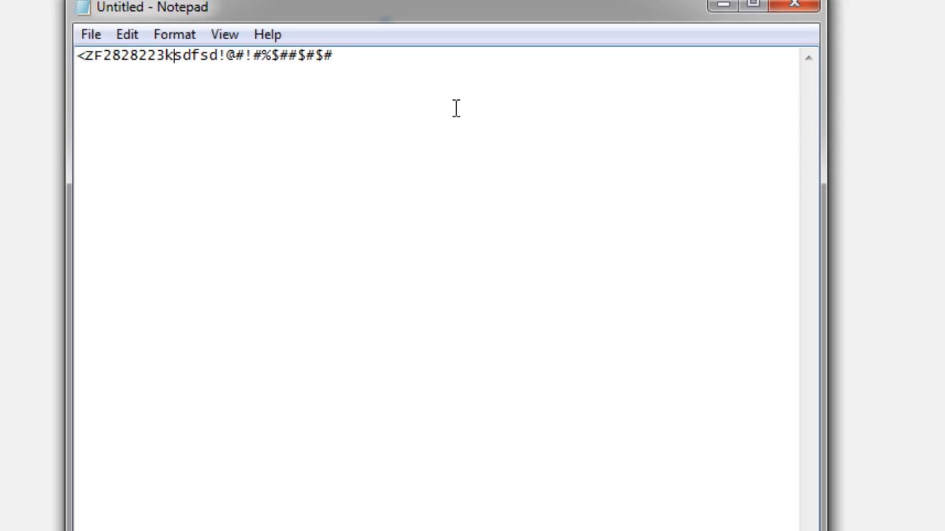
{"action": "key", "text": "Right"}
{"action": "key", "text": "Right"}
{"action": "key", "text": "Right"}
{"action": "key", "text": "Right"}
{"action": "key", "text": "Right"}
{"action": "key", "text": "Right"}
{"action": "key", "text": "Right"}
{"action": "key", "text": "Right"}
{"action": "key", "text": "Right"}
{"action": "key", "text": "Right"}
{"action": "type", "text": ">"}
{"action": "key", "text": "ctrl+a"}
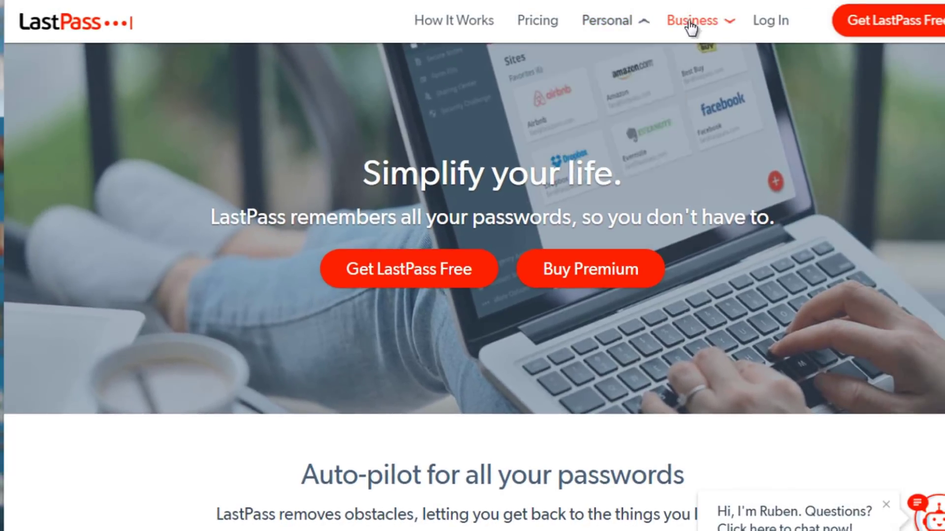
- Show the Personal and Business menus on the LastPass homepage
{"action": "mouse_move", "coordinate": [695, 36]}
- Scroll the LastPass page to view the password vault preview, then back up
{"action": "scroll", "coordinate": [473, 266], "scroll_direction": "down", "scroll_amount": 15}
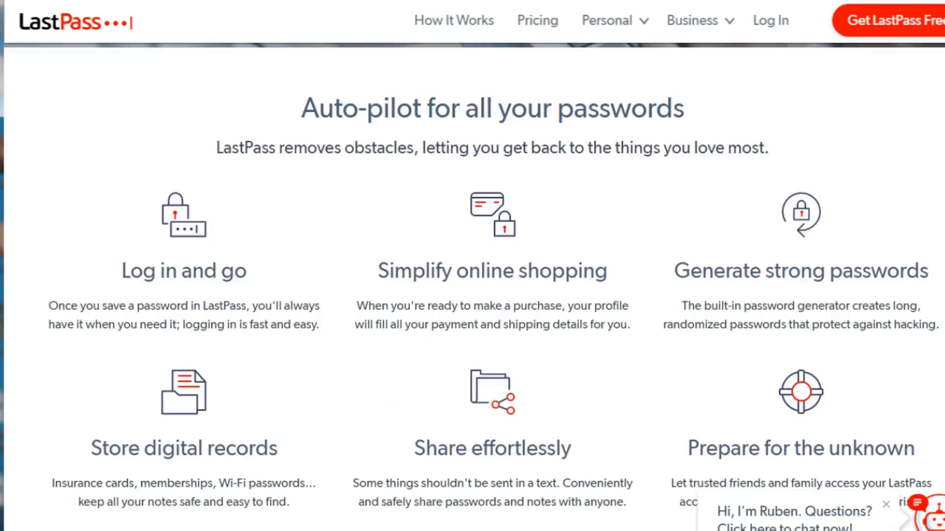
{"action": "scroll", "coordinate": [473, 266], "scroll_direction": "down", "scroll_amount": 3}
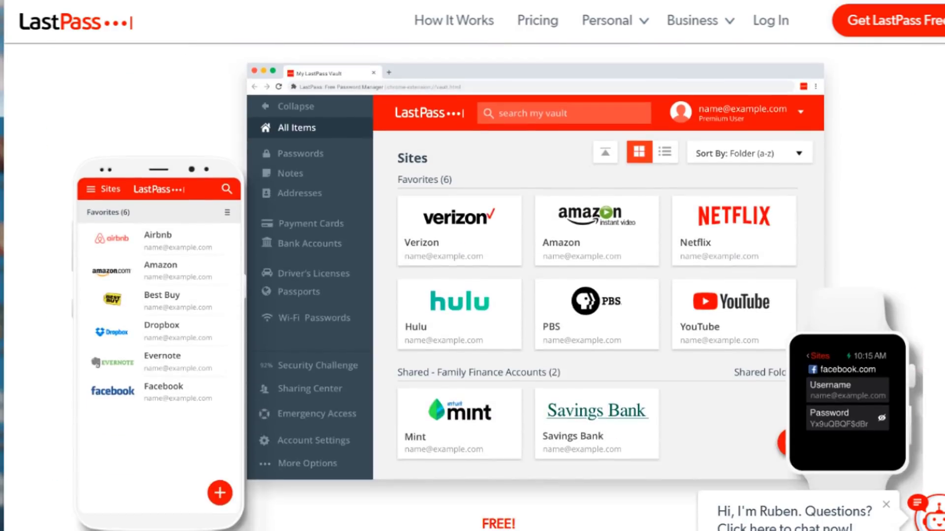
{"action": "scroll", "coordinate": [472, 266], "scroll_direction": "up", "scroll_amount": 7}
{"action": "scroll", "coordinate": [473, 265], "scroll_direction": "down", "scroll_amount": 2}
{"action": "scroll", "coordinate": [900, 196], "scroll_direction": "down", "scroll_amount": 5}
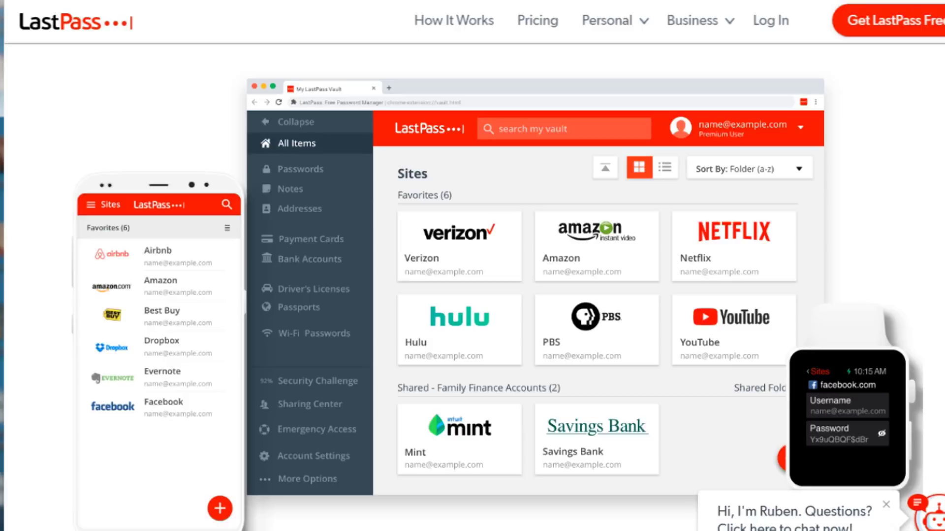
{"action": "scroll", "coordinate": [497, 305], "scroll_direction": "up", "scroll_amount": 10}
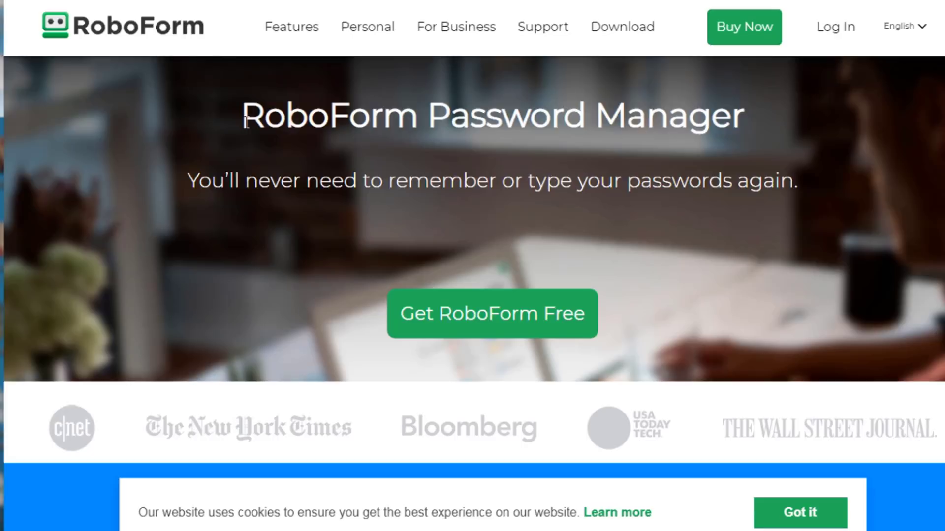
- Scroll the RoboForm homepage down to the How It Works steps
{"action": "scroll", "coordinate": [246, 123], "scroll_direction": "down", "scroll_amount": 5}
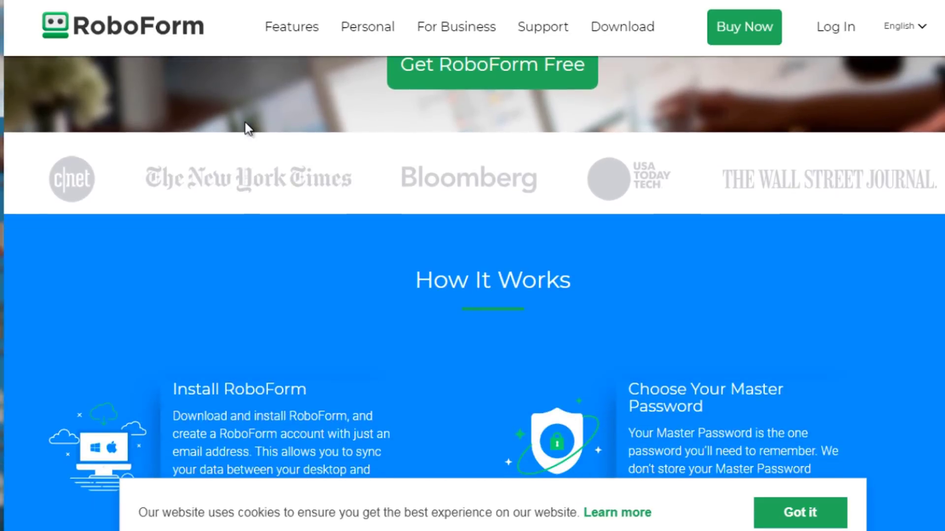
{"action": "scroll", "coordinate": [248, 129], "scroll_direction": "down", "scroll_amount": 4}
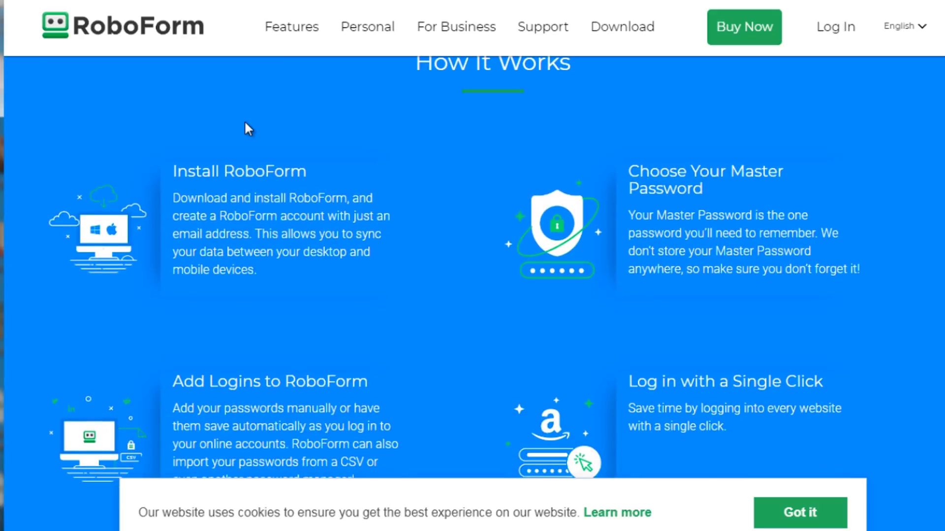
{"action": "scroll", "coordinate": [246, 123], "scroll_direction": "up", "scroll_amount": 1}
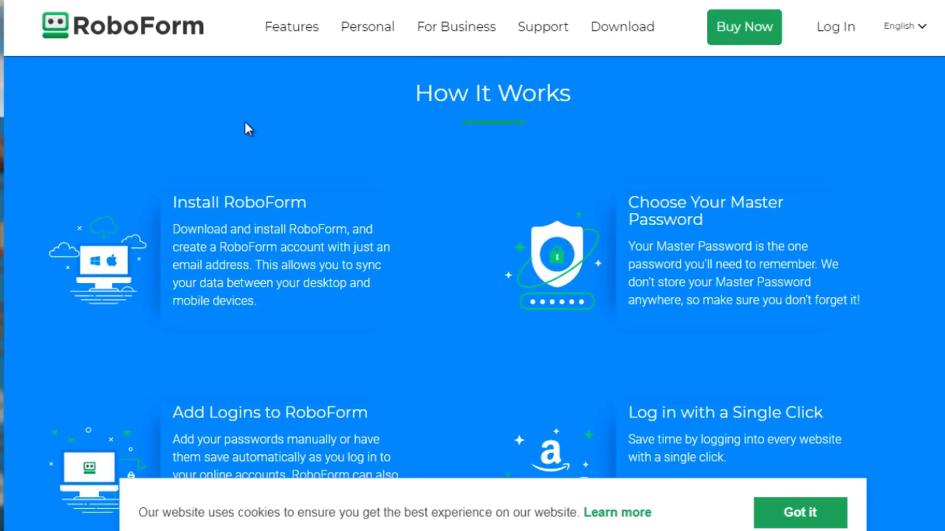